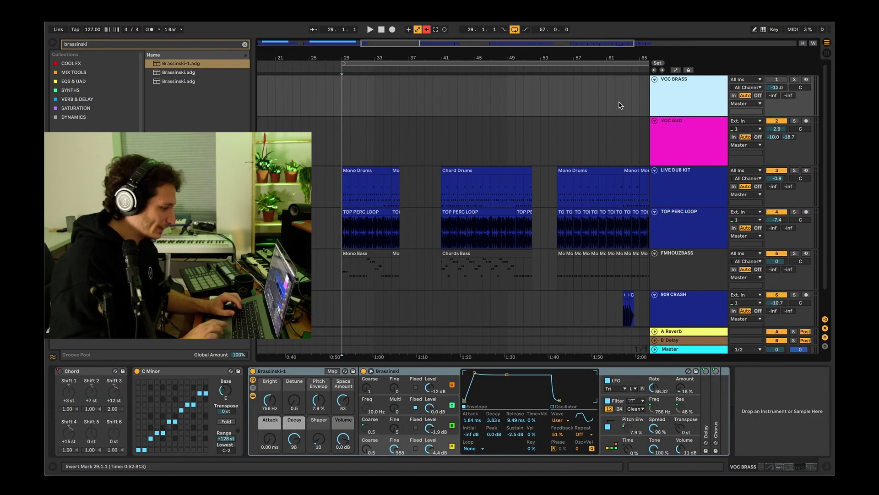
Add an audio track above VOC BRASS and a MIDI track directly below the new audio track.
{"action": "left_click", "coordinate": [672, 126]}
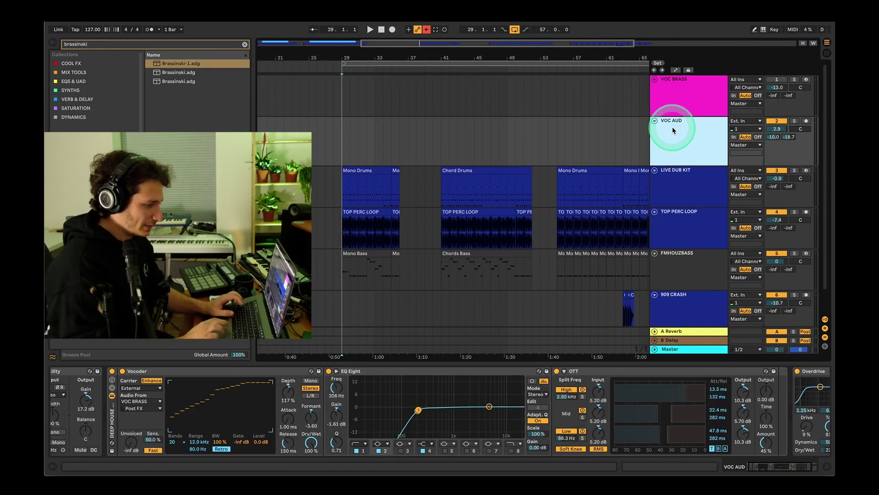
{"action": "key", "text": "super+t"}
{"action": "left_click_drag", "start_coordinate": [677, 172], "coordinate": [683, 100]}
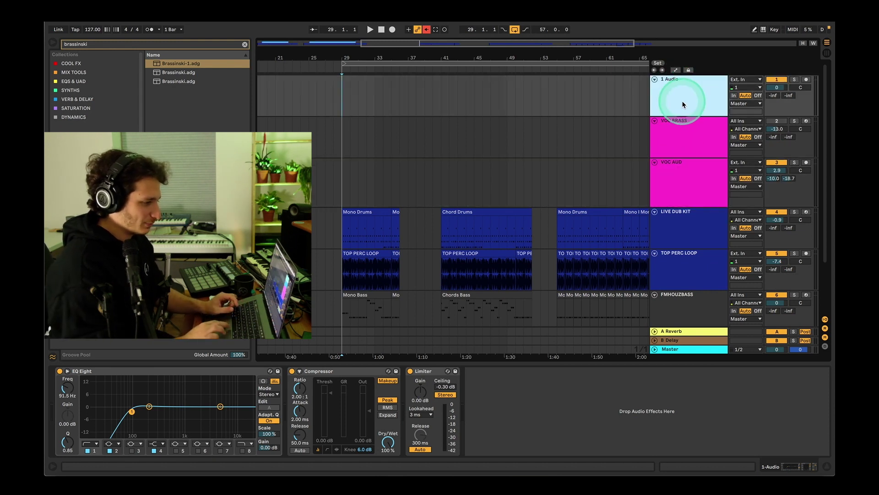
{"action": "key", "text": "ctrl+shift+t"}
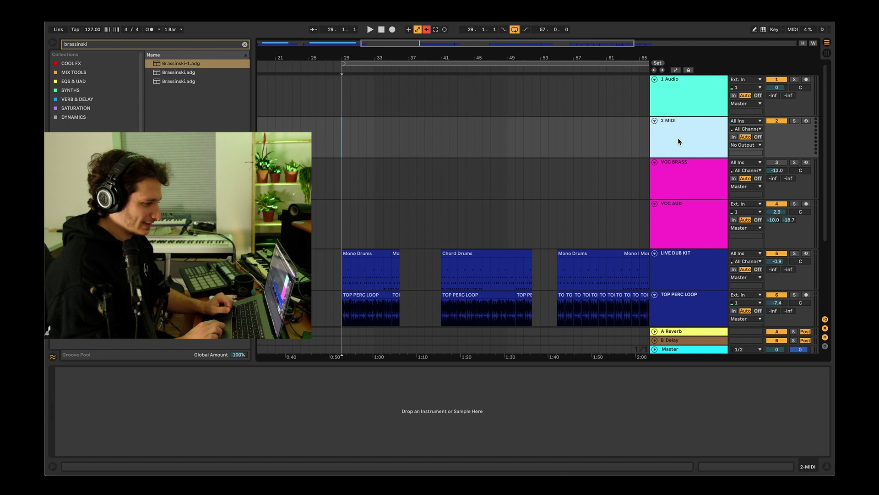
{"action": "left_click", "coordinate": [666, 87]}
Load the Brassinski-1.adg preset onto the new MIDI track.
{"action": "left_click", "coordinate": [661, 131]}
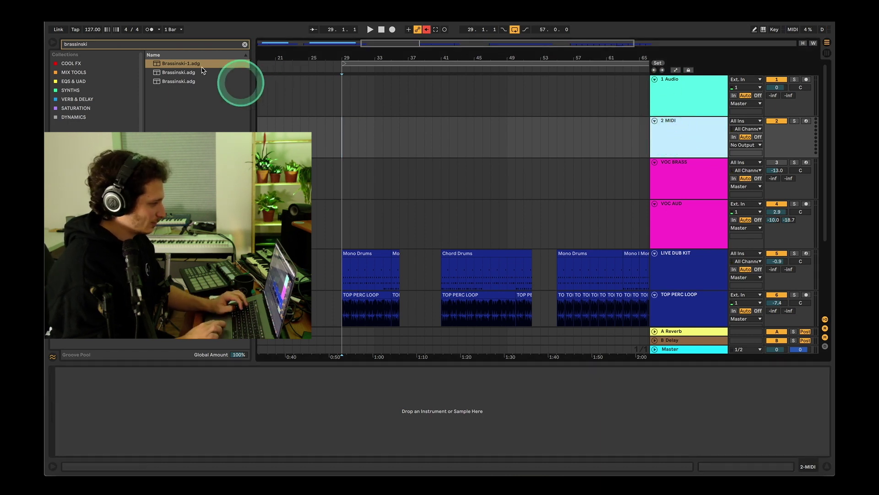
{"action": "left_click", "coordinate": [171, 64]}
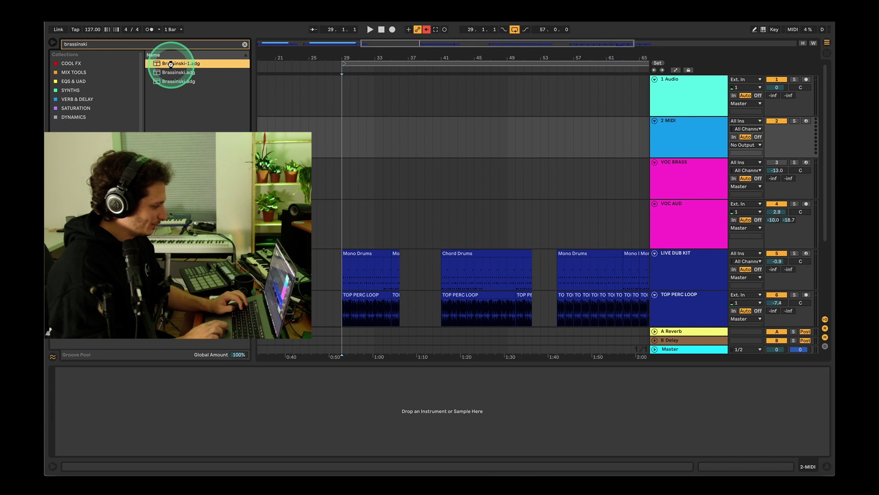
{"action": "double_click", "coordinate": [171, 65]}
Set the Brassinski-1 rack's Detune macro to 0.5 and its Bright macro to 866 Hz.
{"action": "left_click", "coordinate": [114, 387]}
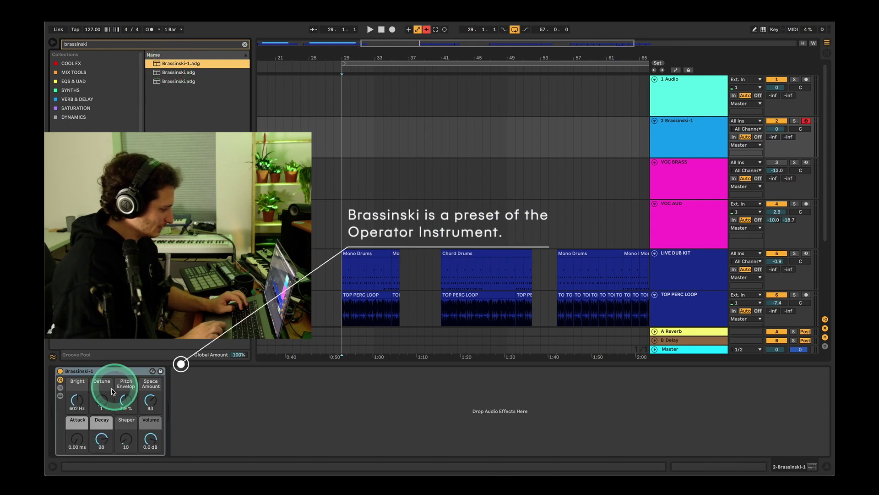
{"action": "left_click_drag", "start_coordinate": [101, 397], "coordinate": [102, 402]}
{"action": "left_click", "coordinate": [77, 401]}
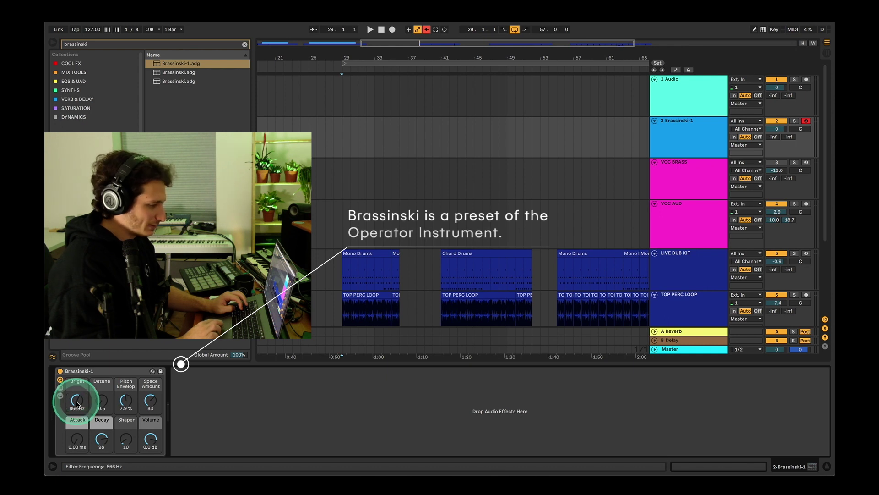
{"action": "left_click", "coordinate": [389, 248]}
Deactivate the Brassinski-1 track's output and rename the track VOCODER CARRIER.
{"action": "left_click", "coordinate": [674, 130]}
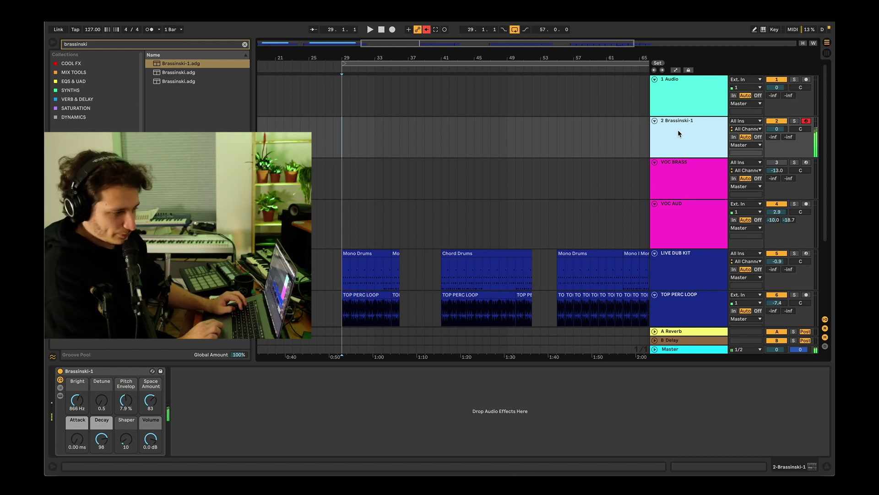
{"action": "left_click", "coordinate": [770, 123]}
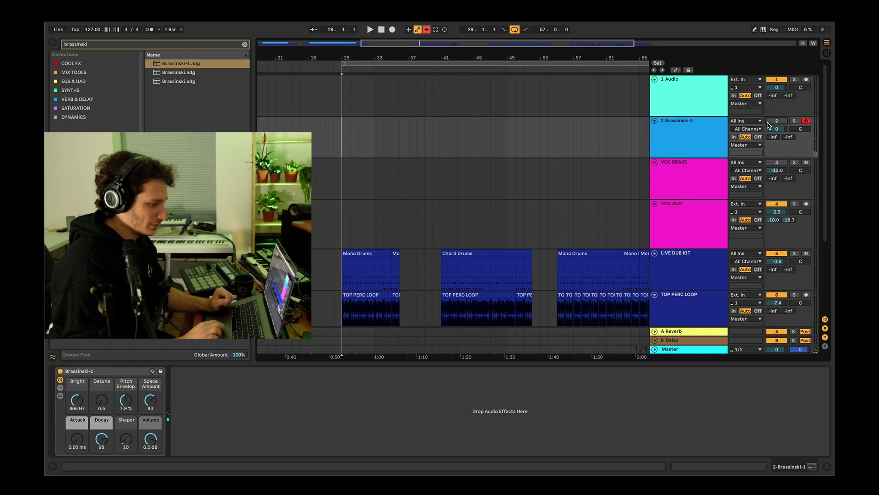
{"action": "left_click", "coordinate": [699, 134]}
{"action": "key", "text": "super+r"}
{"action": "type", "text": "VOCO"}
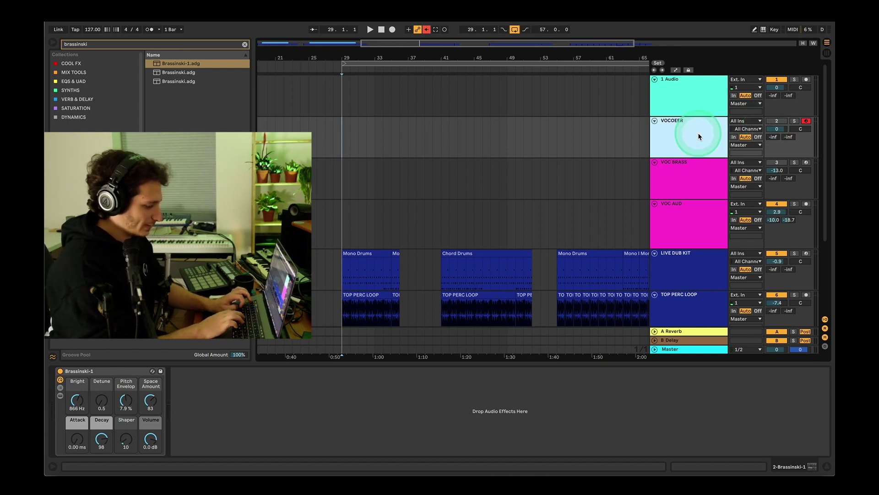
{"action": "key", "text": "BackSpace"}
{"action": "key", "text": "BackSpace"}
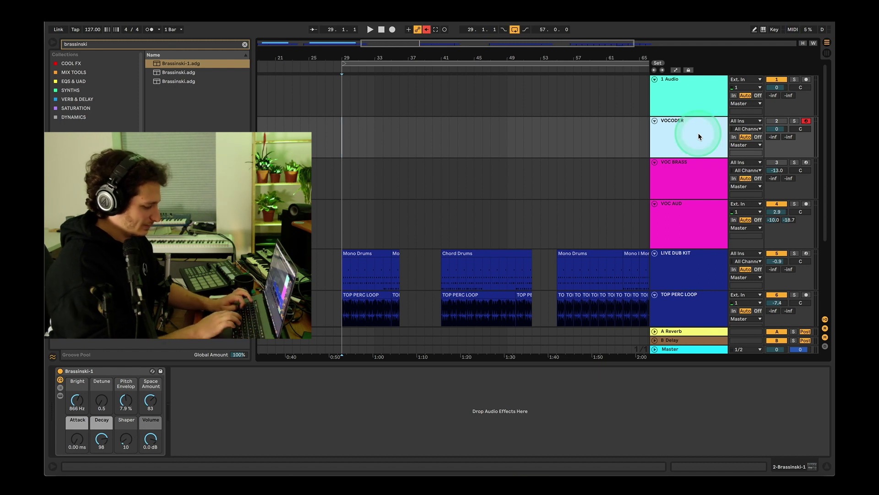
{"action": "type", "text": "DER CARRIER"}
{"action": "left_click", "coordinate": [699, 136]}
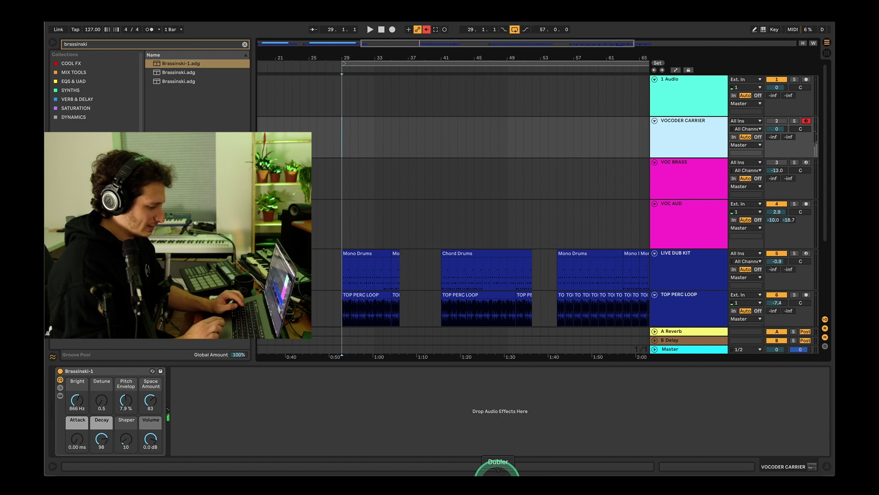
Switch to Dubler, review its key and pitch settings, and return to Ableton Live.
{"action": "left_click", "coordinate": [498, 471]}
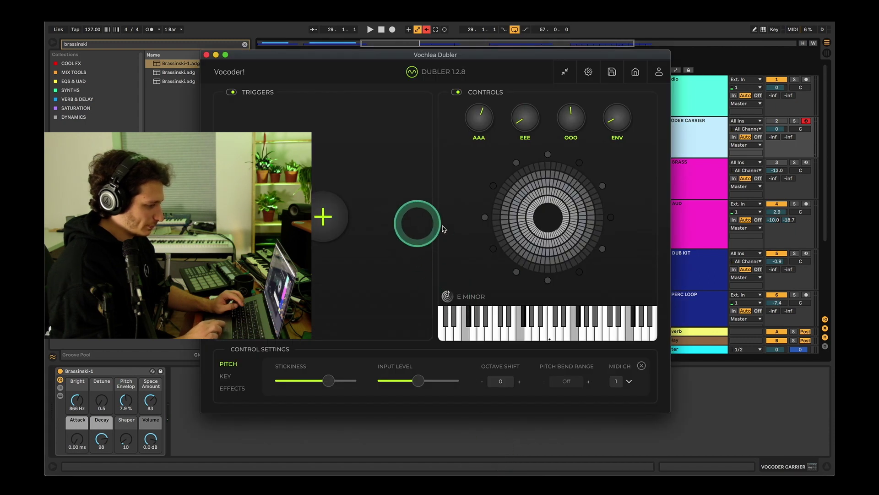
{"action": "left_click", "coordinate": [225, 376]}
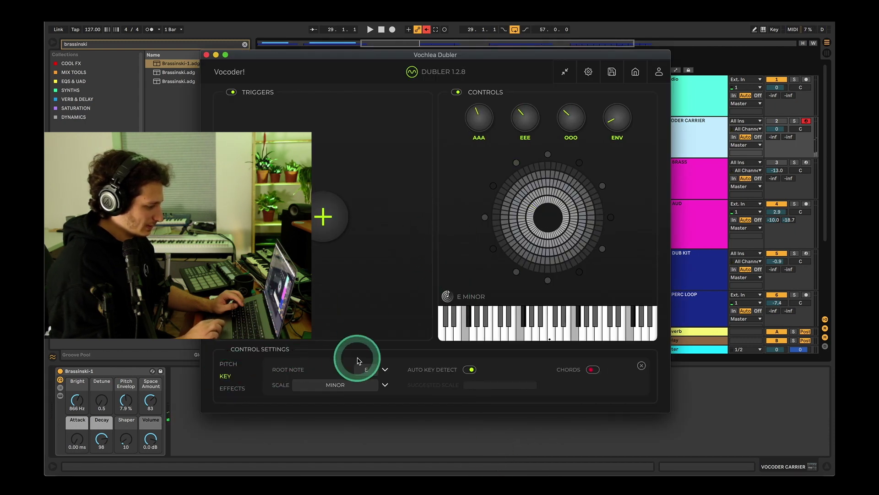
{"action": "left_click", "coordinate": [228, 363]}
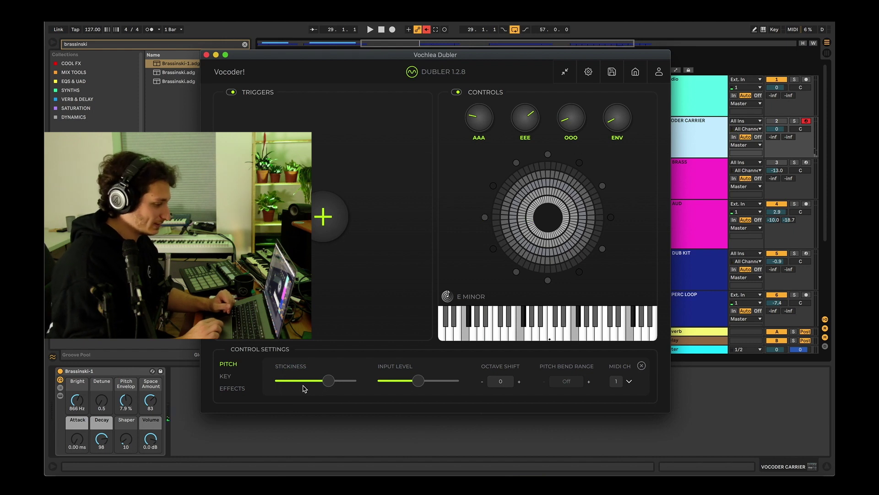
{"action": "left_click", "coordinate": [703, 120]}
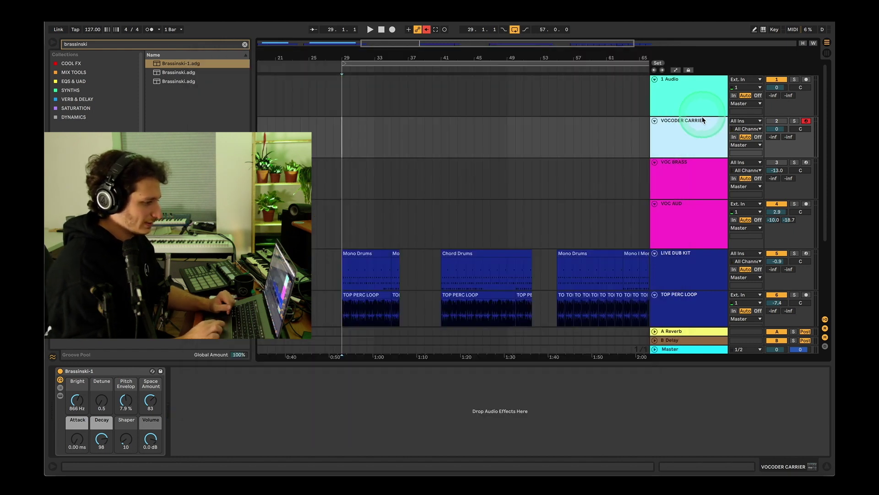
Remove the Compressor and Limiter from the 1 Audio track, keeping only EQ Eight.
{"action": "left_click", "coordinate": [677, 107]}
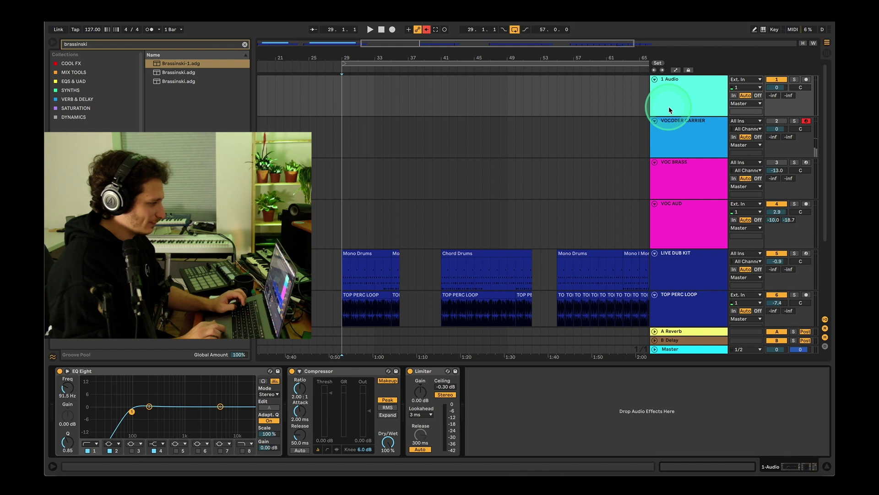
{"action": "left_click", "coordinate": [346, 371]}
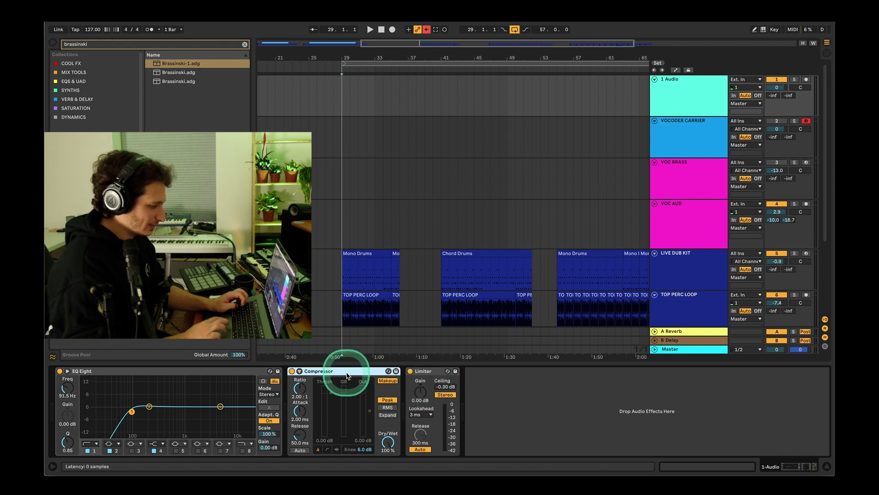
{"action": "key", "text": "Delete"}
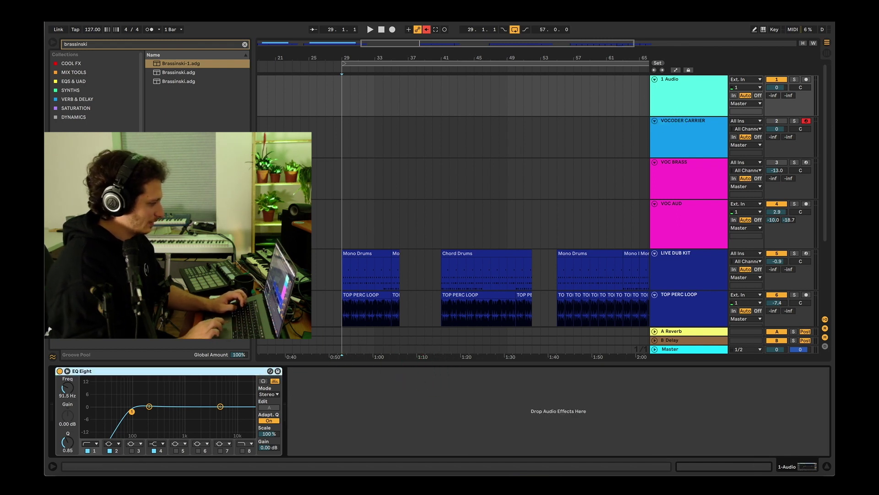
Add a Vocoder after EQ Eight on the 1 Audio track and set the track's monitoring to In.
{"action": "key", "text": "super+f"}
{"action": "left_click", "coordinate": [245, 44]}
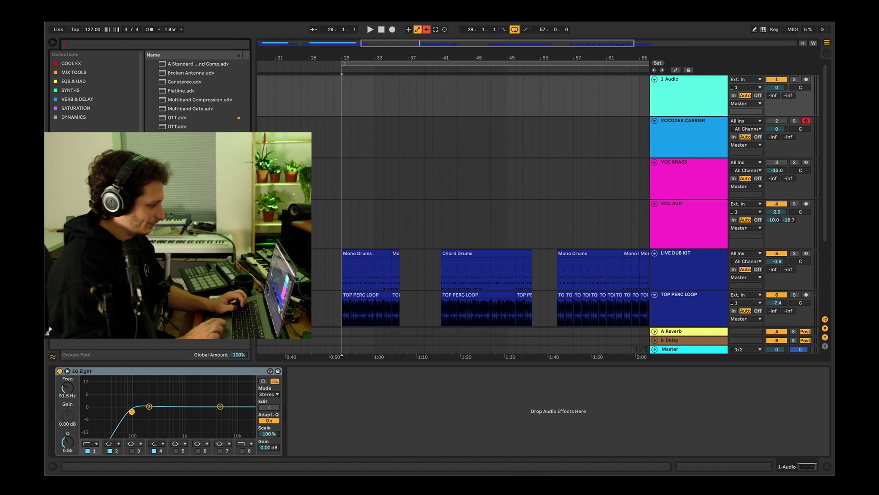
{"action": "key", "text": "Return"}
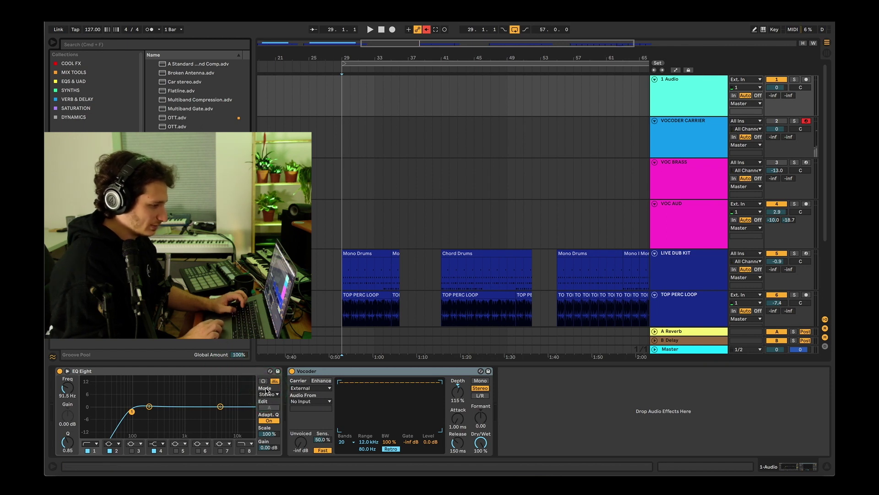
{"action": "left_click", "coordinate": [733, 96]}
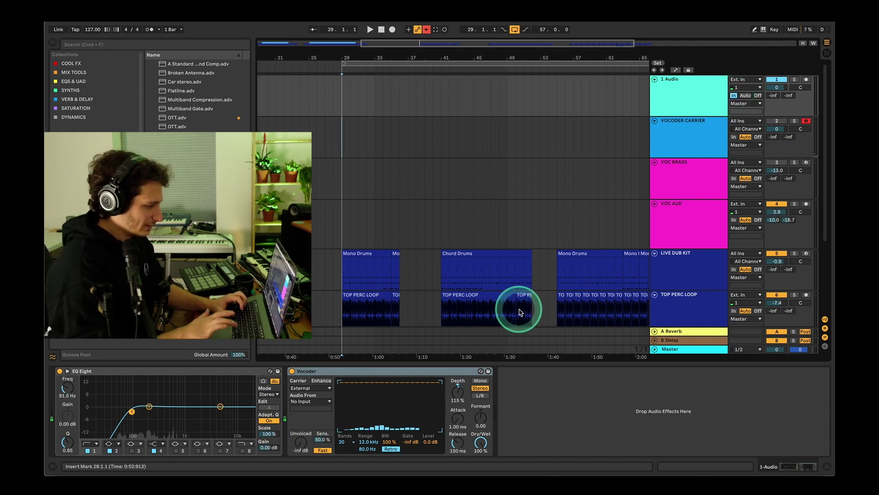
Check the audio input device and channel configuration in the audio preferences.
{"action": "key", "text": "super+comma"}
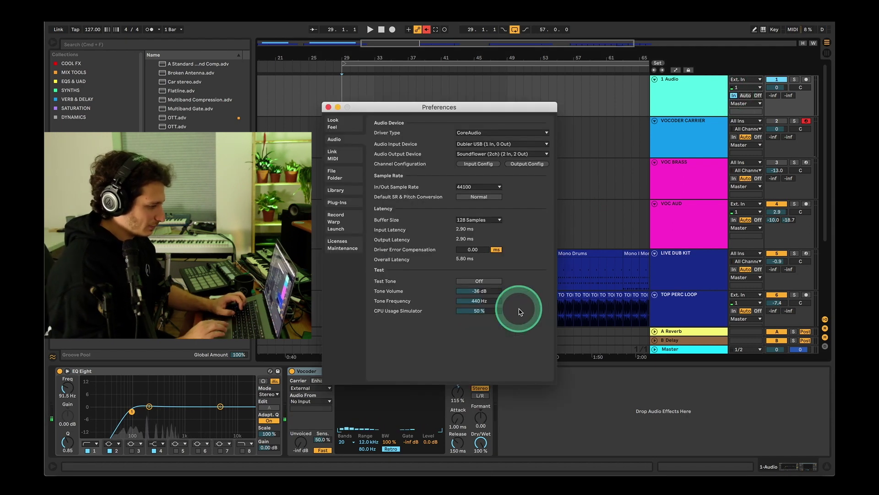
{"action": "left_click", "coordinate": [461, 144]}
{"action": "left_click", "coordinate": [464, 164]}
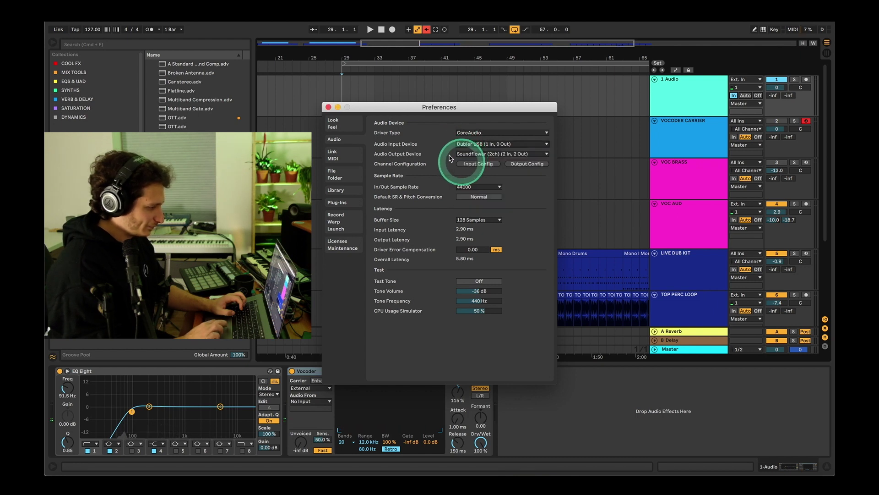
{"action": "left_click", "coordinate": [328, 107]}
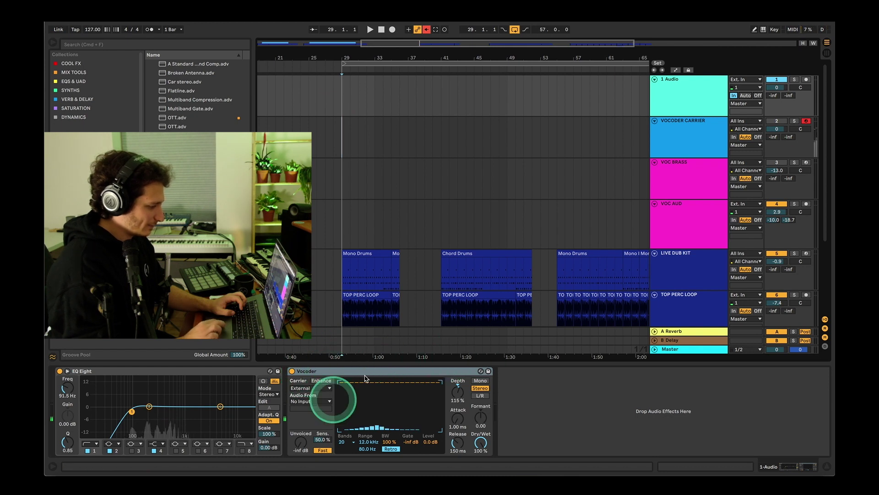
Route the Vocoder's external carrier audio from the VOCODER CARRIER track.
{"action": "left_click", "coordinate": [303, 401]}
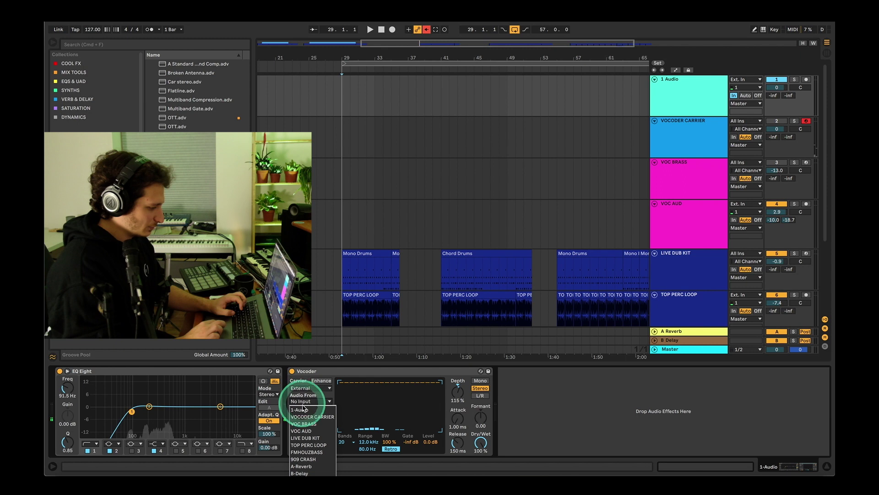
{"action": "left_click", "coordinate": [303, 417]}
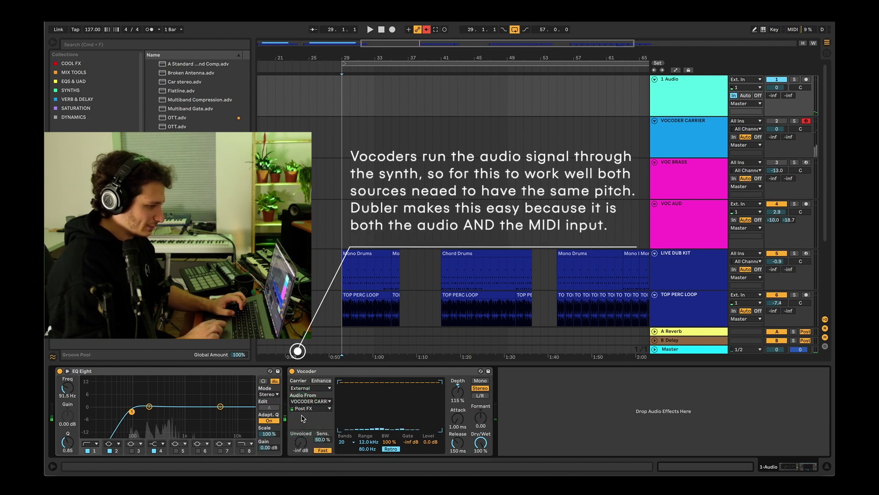
{"action": "left_click", "coordinate": [579, 132]}
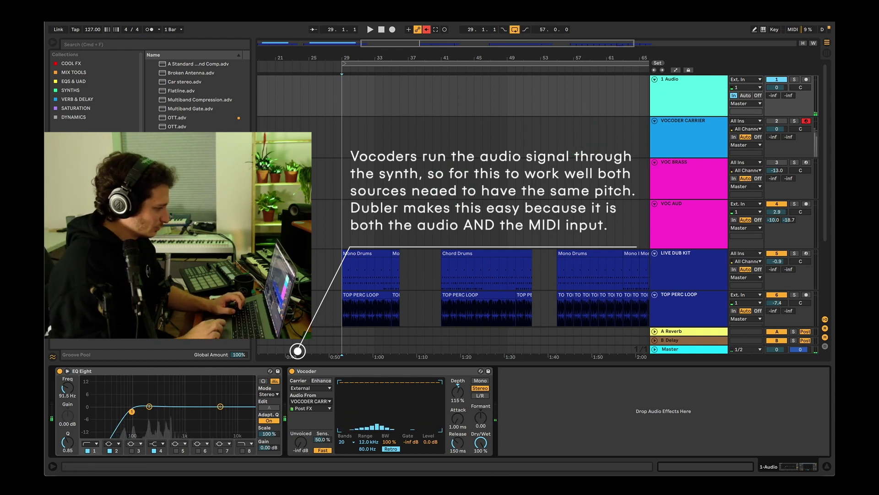
Insert a Utility before EQ Eight on the 1 Audio track and raise its gain to about 13.3 dB.
{"action": "left_click", "coordinate": [75, 404]}
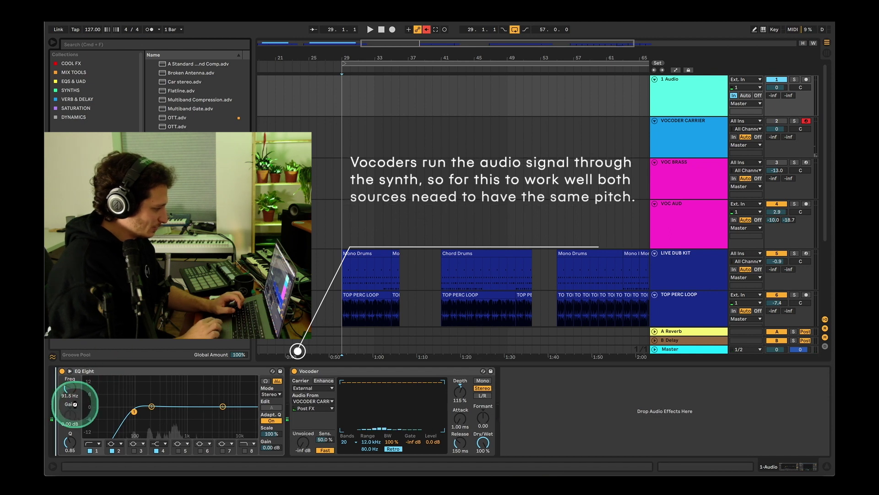
{"action": "left_click", "coordinate": [105, 405]}
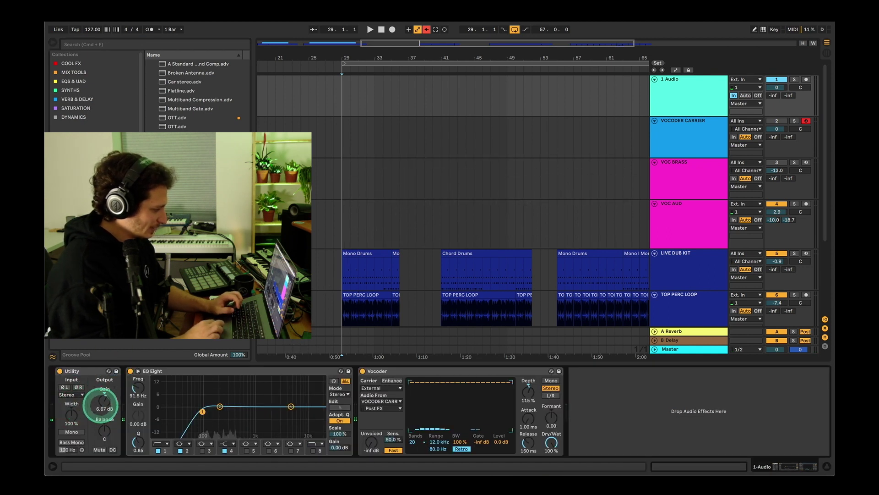
{"action": "left_click_drag", "start_coordinate": [101, 405], "coordinate": [102, 402]}
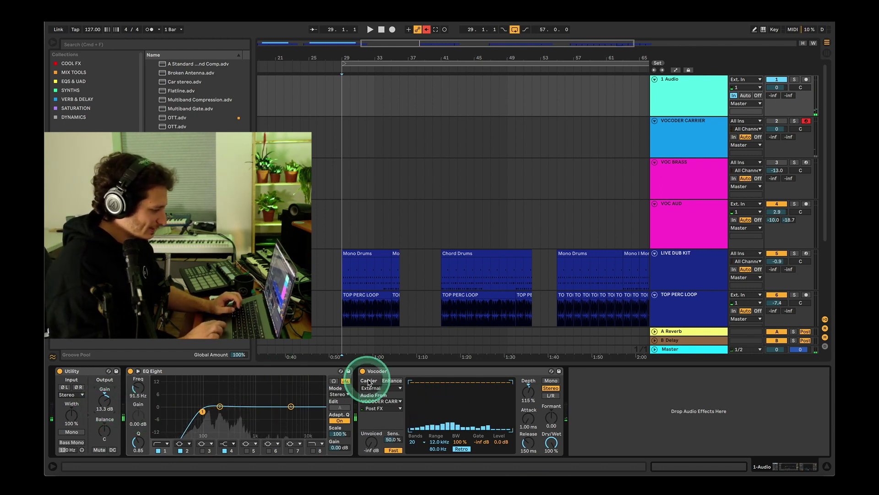
Turn on the Vocoder's Enhance option and draw its band levels as a curve rising from low to high frequencies.
{"action": "left_click", "coordinate": [386, 381]}
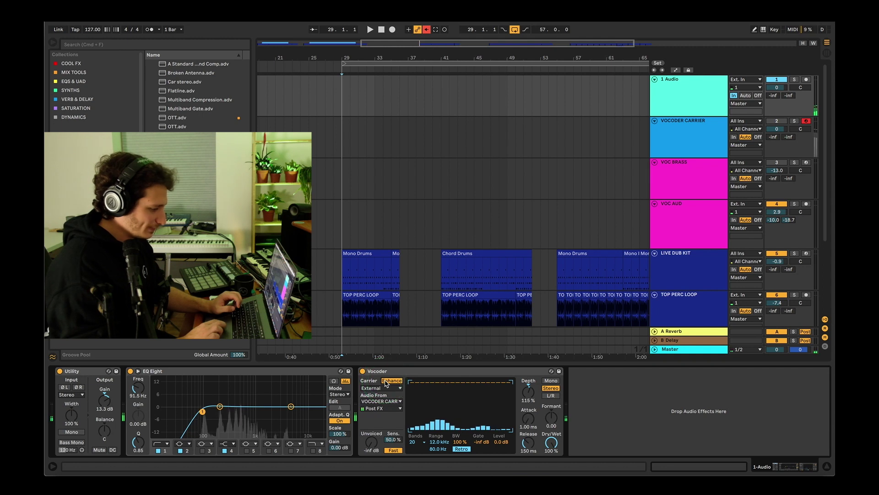
{"action": "left_click", "coordinate": [387, 381]}
{"action": "left_click", "coordinate": [408, 417]}
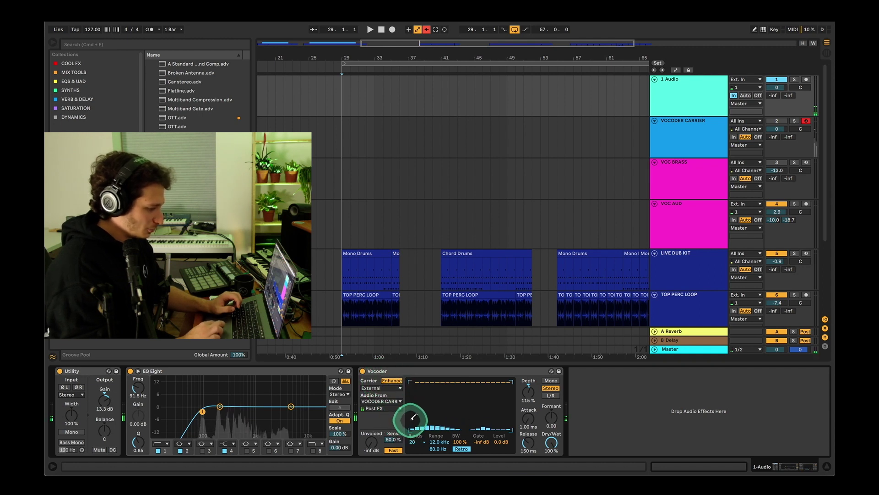
{"action": "left_click_drag", "start_coordinate": [416, 415], "coordinate": [507, 381]}
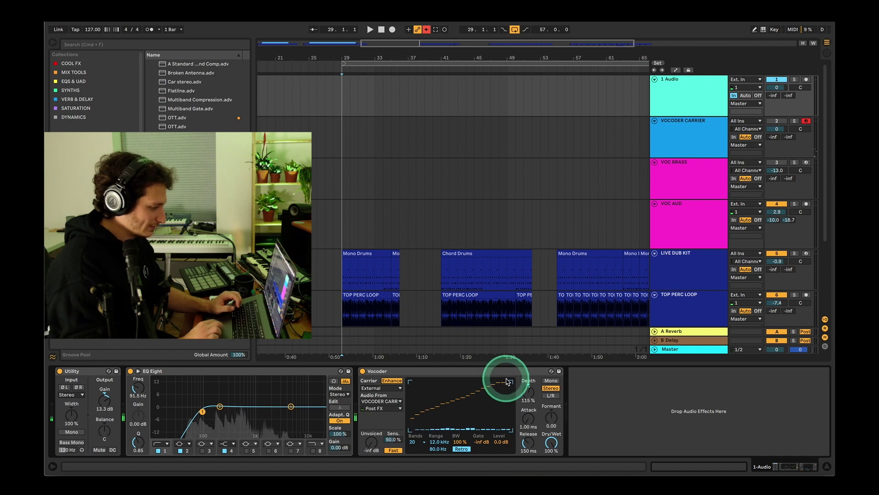
{"action": "left_click", "coordinate": [483, 387]}
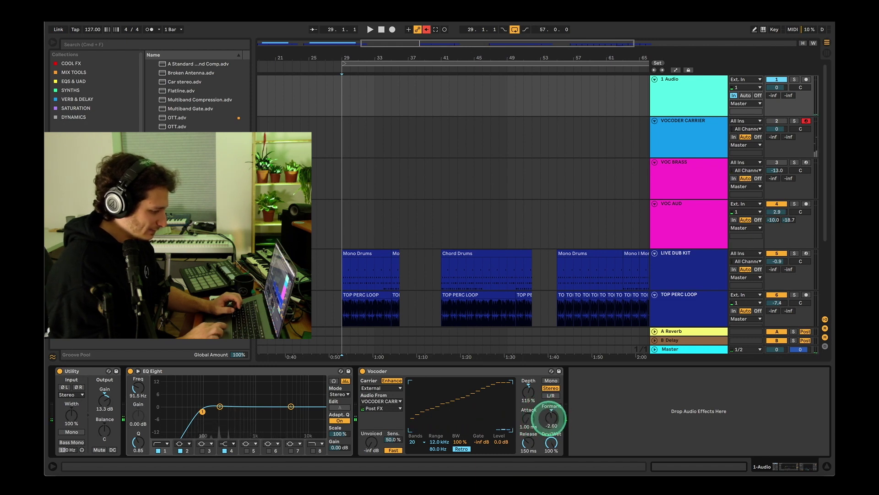
Lower the Vocoder's Formant to about -3.20 and rename the 1 Audio track VOCODER MAIN AUDIO.
{"action": "left_click_drag", "start_coordinate": [551, 417], "coordinate": [551, 418]}
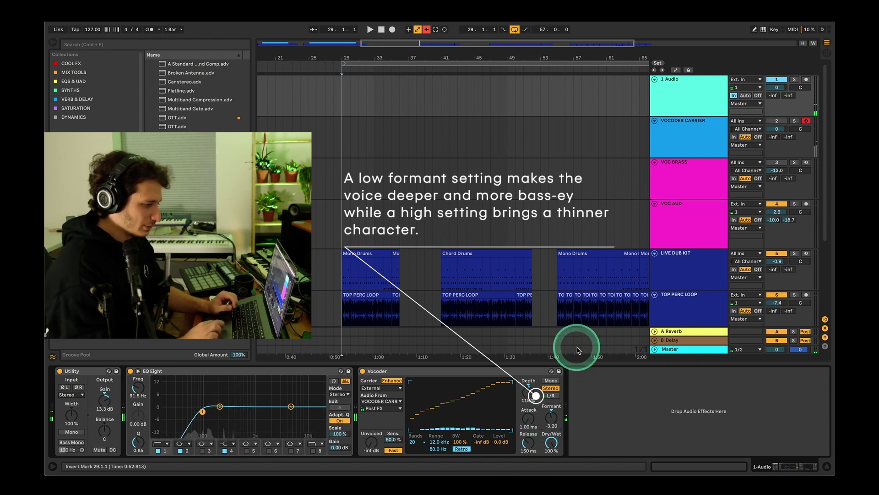
{"action": "left_click_drag", "start_coordinate": [770, 102], "coordinate": [784, 94]}
{"action": "left_click", "coordinate": [676, 95]}
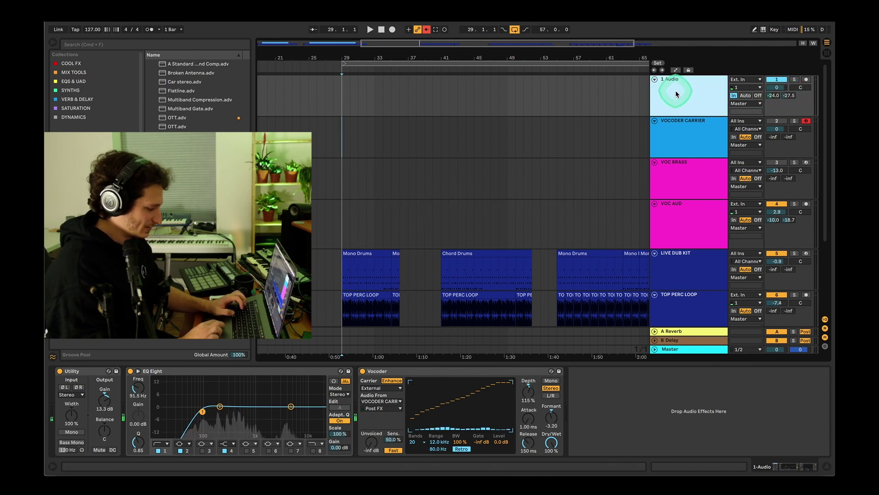
{"action": "key", "text": "super+r"}
{"action": "type", "text": "VOCODER MA"}
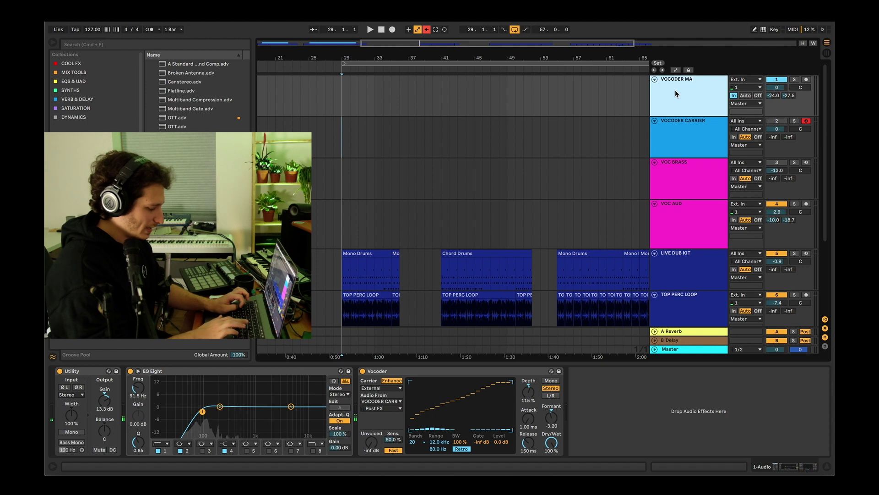
{"action": "left_click", "coordinate": [676, 94]}
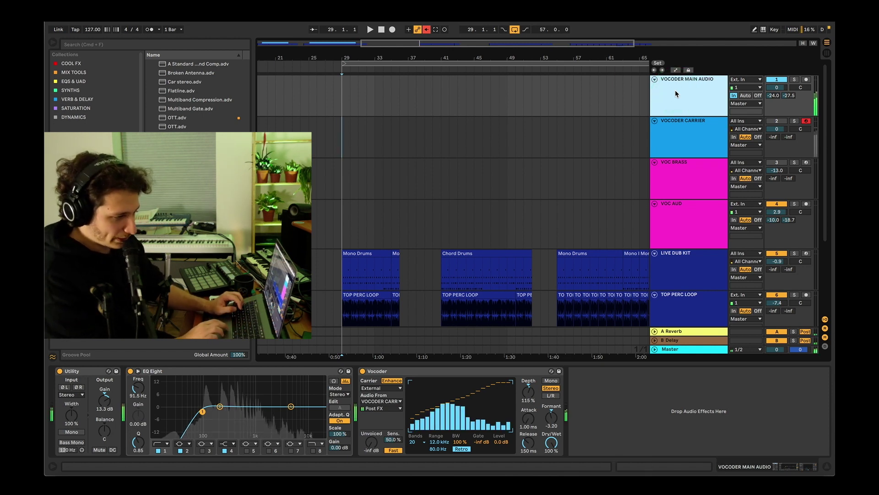
Raise the Utility's gain on the VOCODER MAIN AUDIO track to about 18.3 dB.
{"action": "left_click_drag", "start_coordinate": [101, 400], "coordinate": [101, 402]}
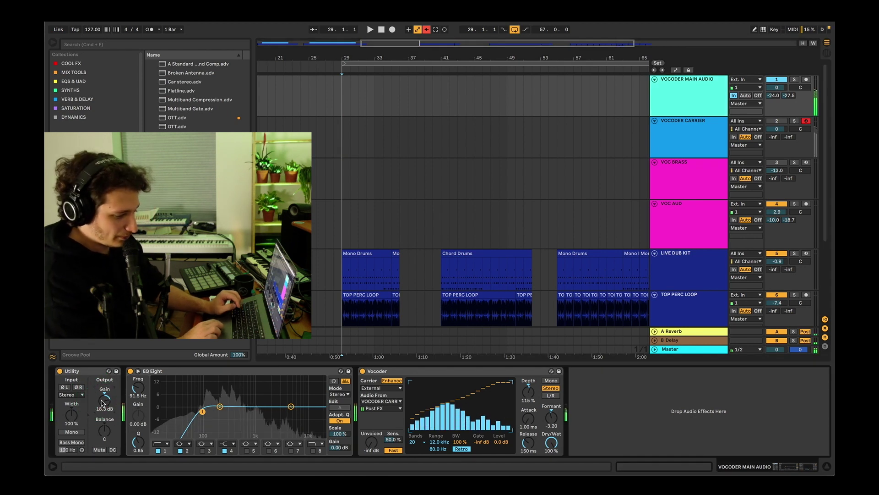
{"action": "left_click", "coordinate": [383, 167]}
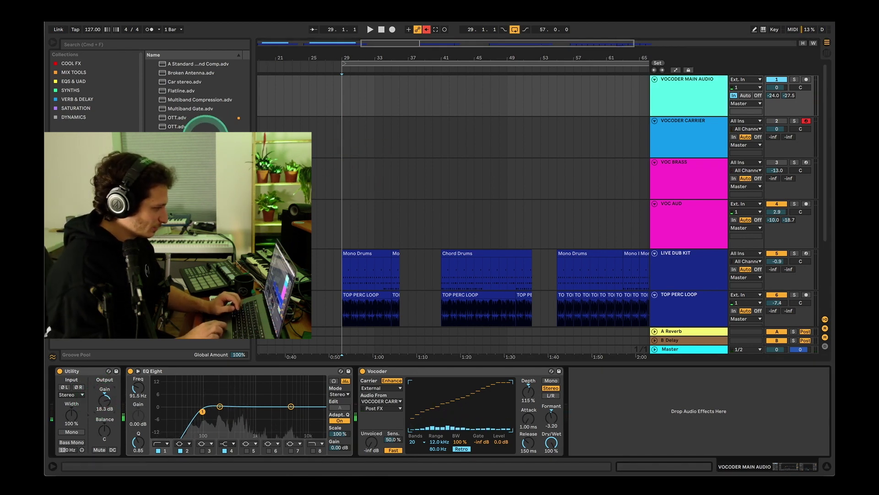
Add the OTT preset after the Vocoder, reduce its Amount to 42%, and compare the sound with it bypassed.
{"action": "left_click", "coordinate": [186, 119]}
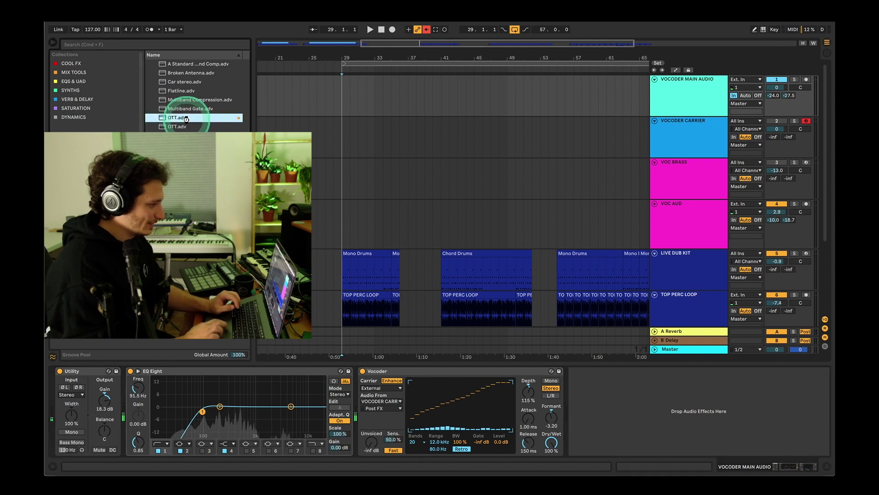
{"action": "double_click", "coordinate": [186, 118]}
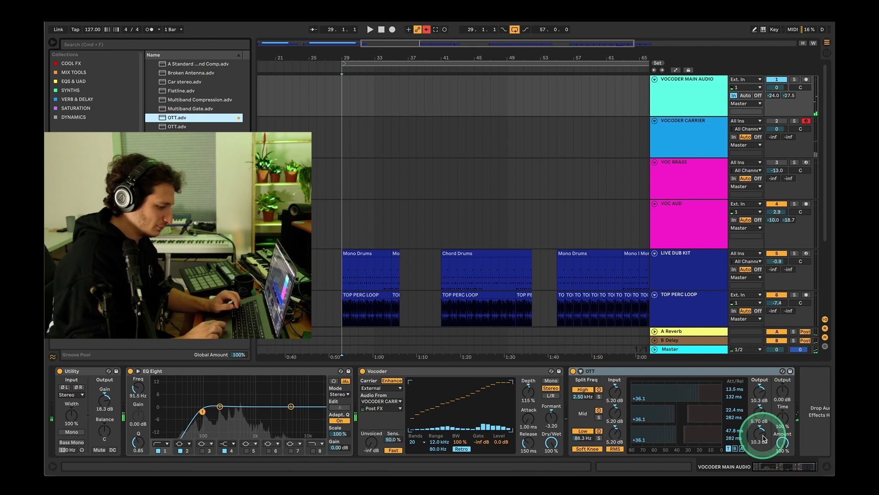
{"action": "left_click_drag", "start_coordinate": [781, 443], "coordinate": [781, 443]}
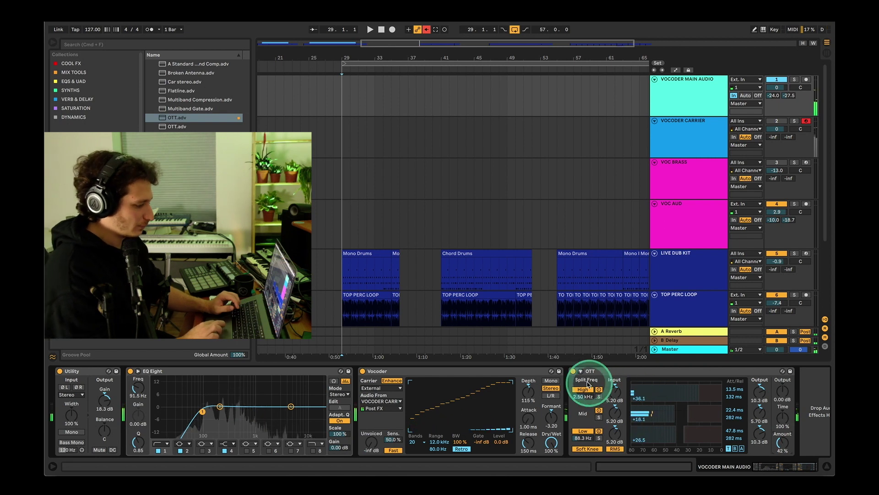
{"action": "left_click", "coordinate": [573, 371]}
{"action": "left_click", "coordinate": [573, 372]}
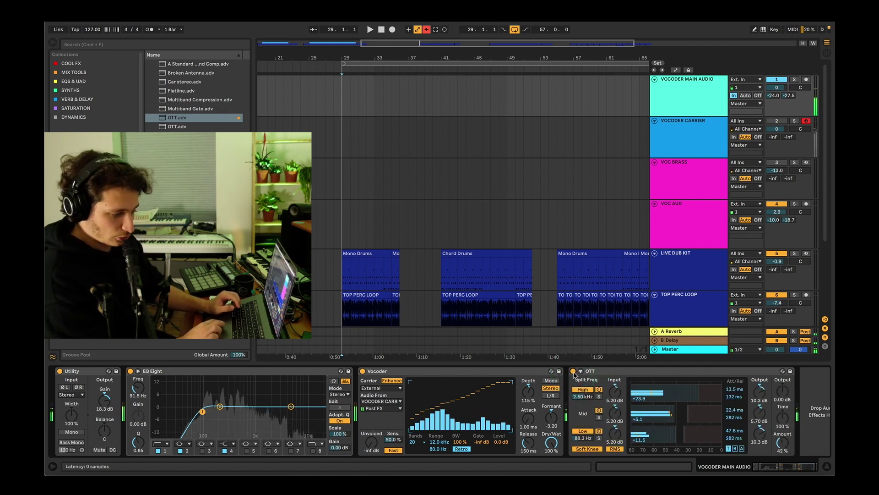
{"action": "left_click_drag", "start_coordinate": [692, 389], "coordinate": [697, 389]}
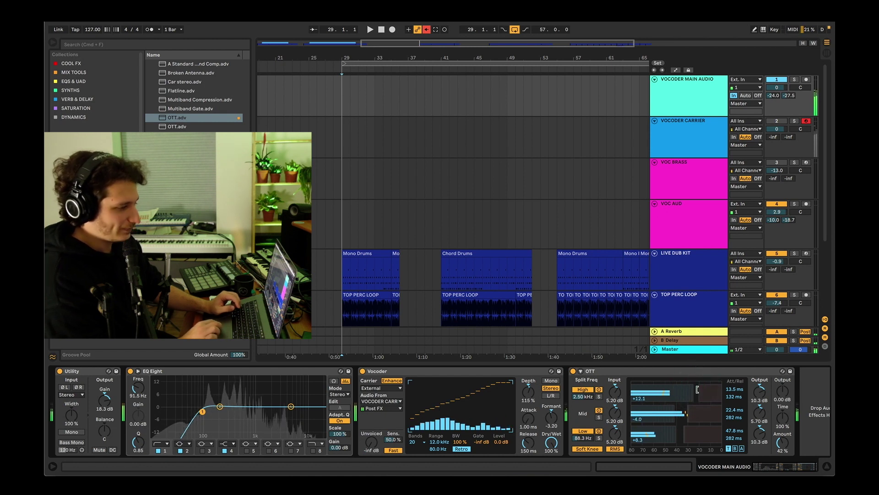
Add an Overdrive after OTT with Drive at 15% and Tone at 75%.
{"action": "left_click", "coordinate": [136, 47]}
{"action": "type", "text": "overd"}
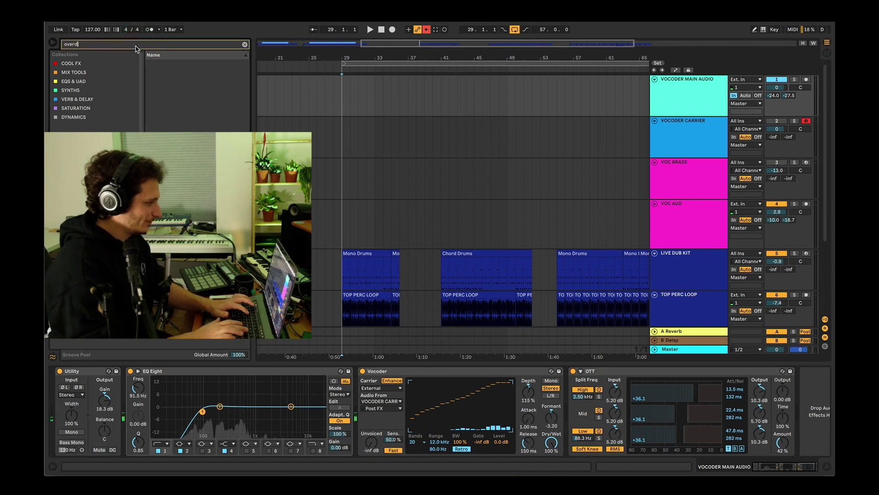
{"action": "type", "text": "r"}
{"action": "double_click", "coordinate": [160, 74]}
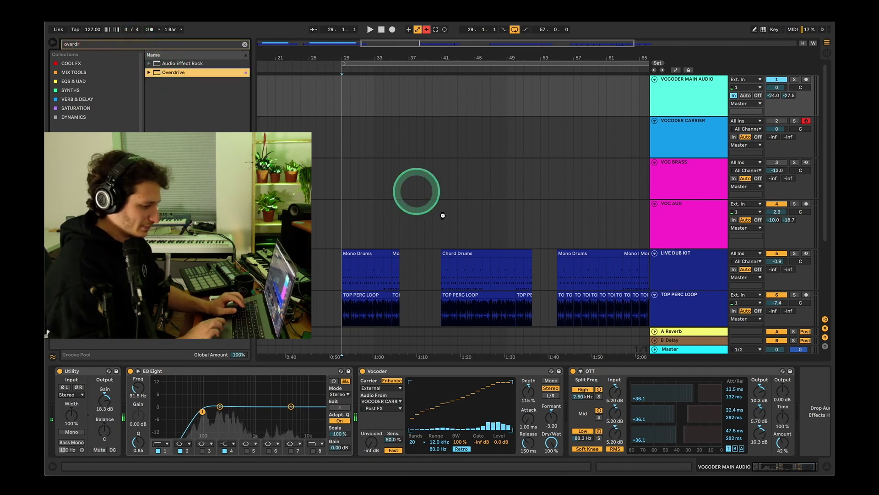
{"action": "left_click_drag", "start_coordinate": [789, 431], "coordinate": [787, 428]}
{"action": "left_click", "coordinate": [811, 430]}
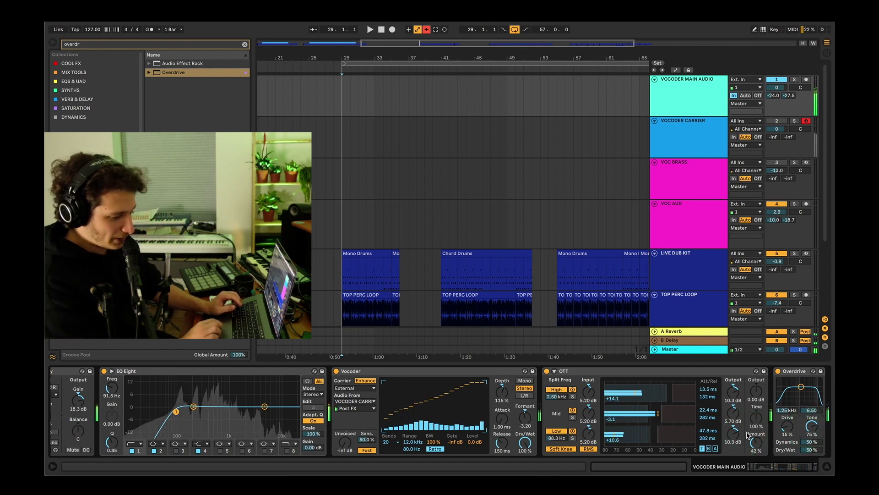
Arm the VOCODER MAIN AUDIO track alongside VOCODER CARRIER and record a take on both from bar 29.
{"action": "left_click", "coordinate": [402, 173]}
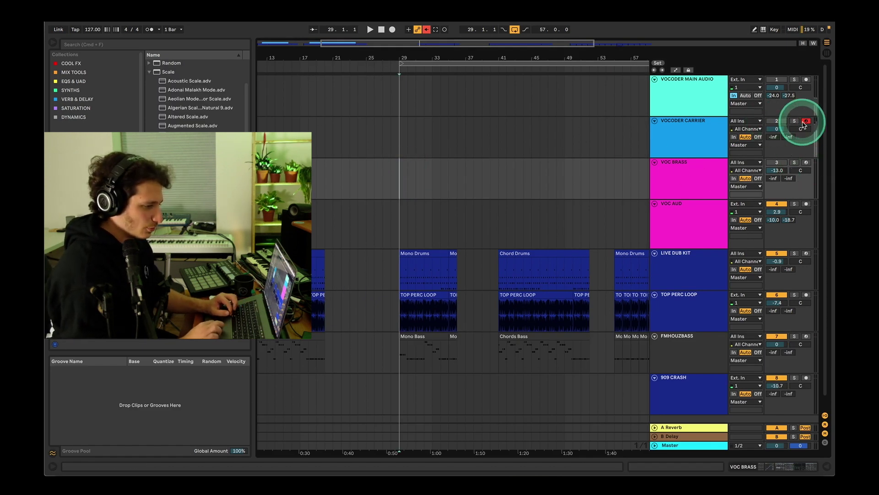
{"action": "left_click", "coordinate": [807, 80]}
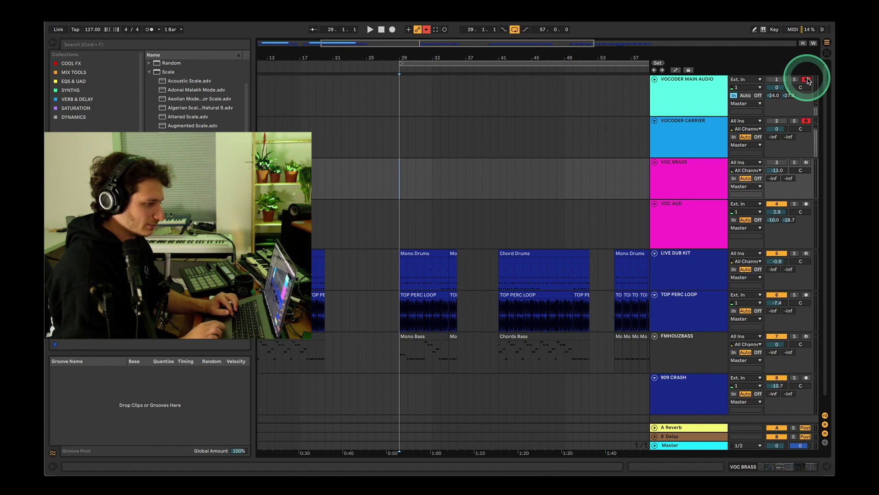
{"action": "left_click", "coordinate": [389, 173]}
{"action": "left_click", "coordinate": [416, 65]}
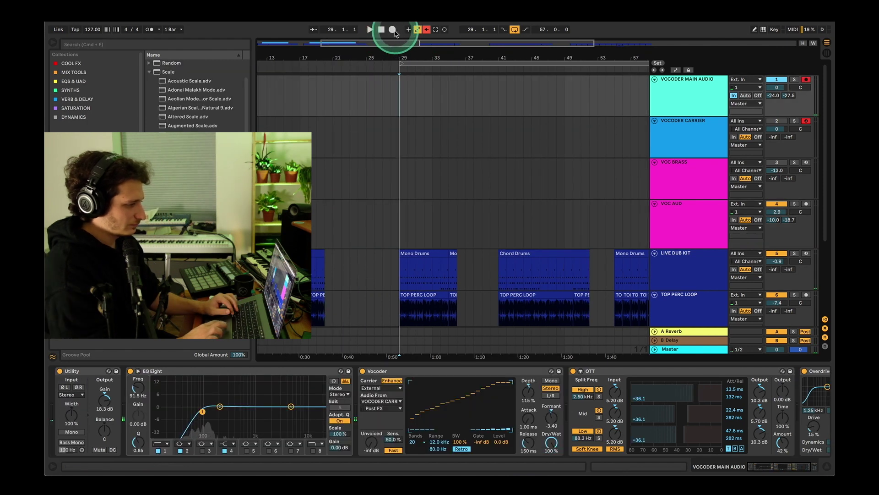
{"action": "left_click", "coordinate": [392, 29]}
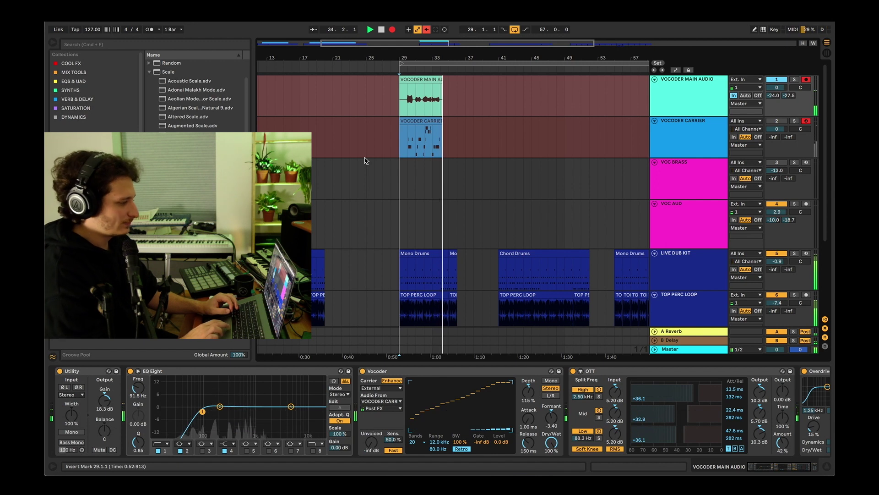
{"action": "left_click", "coordinate": [417, 123]}
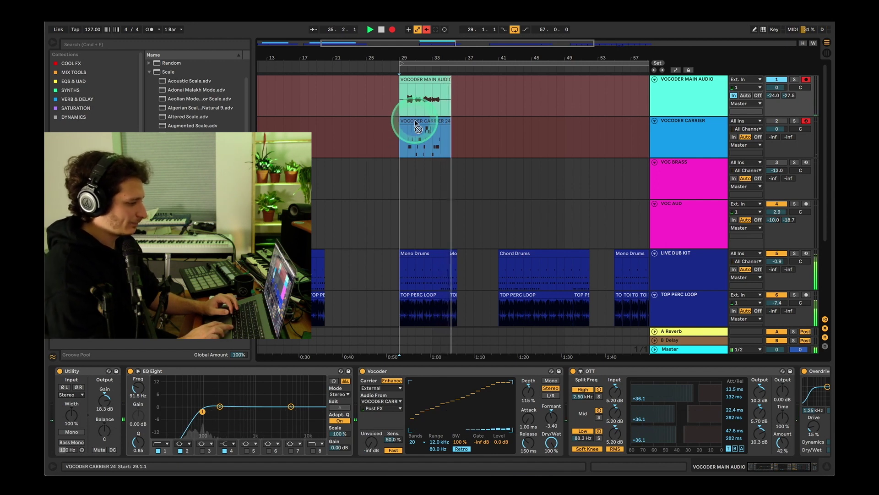
{"action": "key", "text": "space"}
Place the insert marker at bar 41 on the VOCODER CARRIER track and mute the VOCODER MAIN AUDIO track.
{"action": "left_click", "coordinate": [499, 143]}
{"action": "scroll", "coordinate": [531, 151], "scroll_direction": "left", "scroll_amount": 3}
{"action": "key", "text": "super+f"}
{"action": "type", "text": "overdr"}
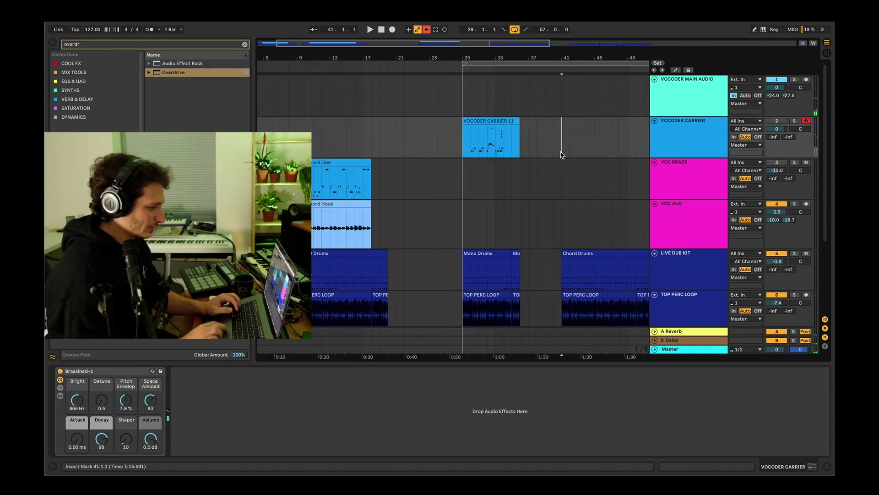
{"action": "left_click", "coordinate": [767, 81]}
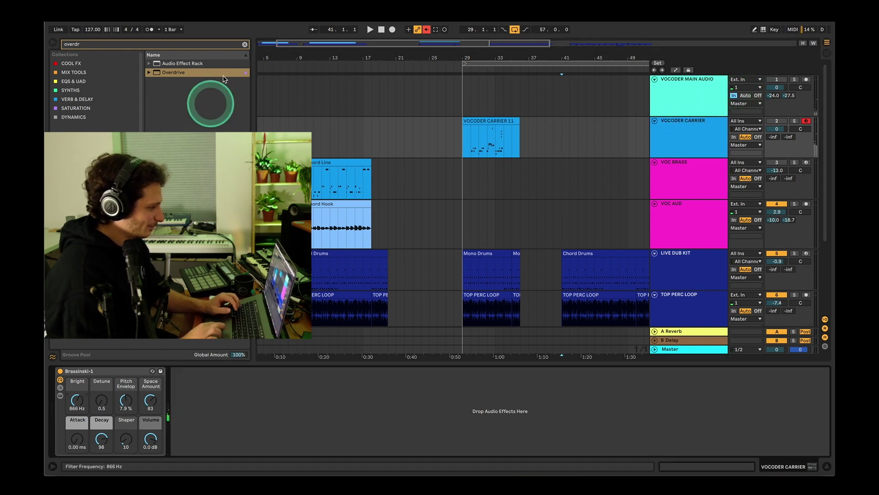
Clear the browser search and add a Chord MIDI effect before Brassinski-1 on the VOCODER CARRIER track.
{"action": "left_click", "coordinate": [245, 45]}
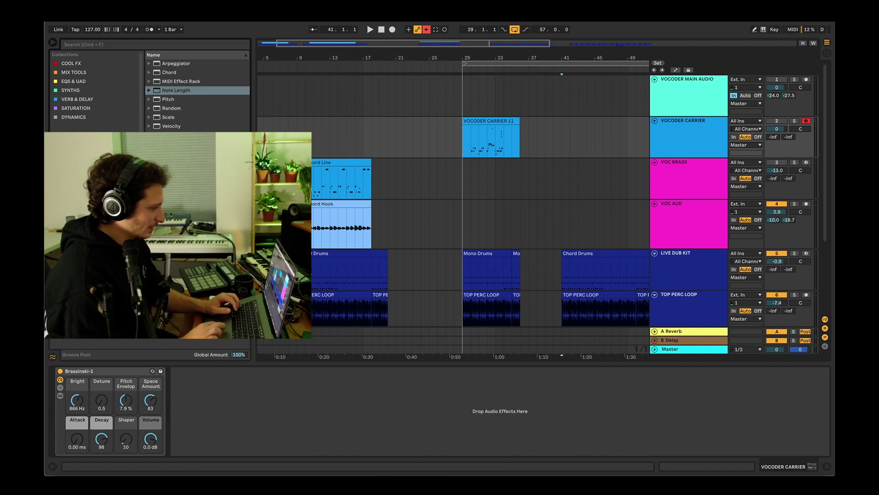
{"action": "double_click", "coordinate": [159, 72]}
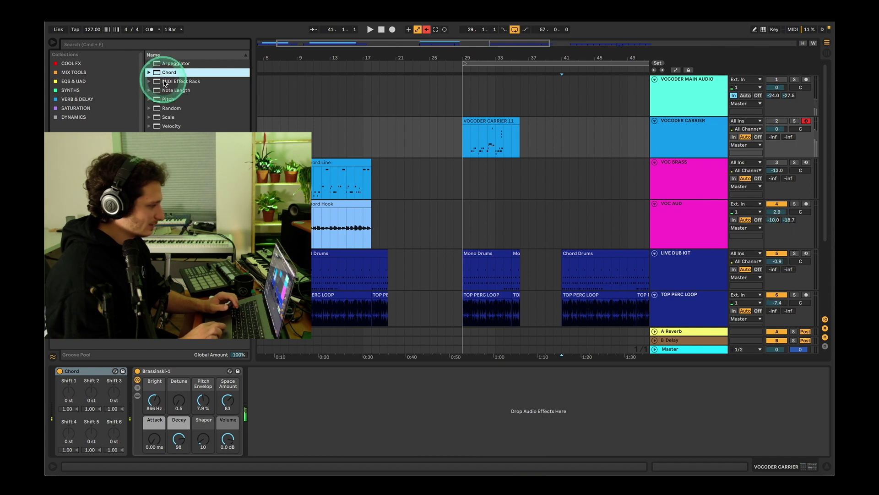
Insert the C Minor Scale preset between Chord and Brassinski-1 and set its Base to E.
{"action": "left_click", "coordinate": [150, 118]}
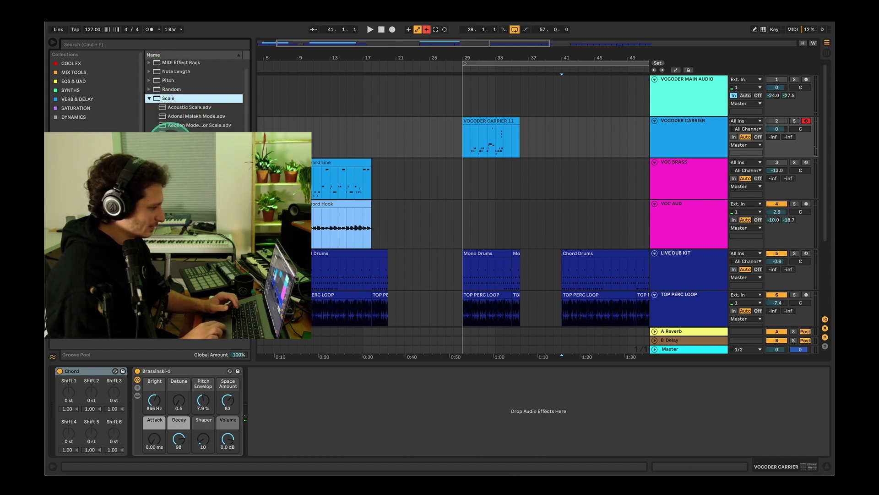
{"action": "mouse_move", "coordinate": [117, 366]}
{"action": "left_mouse_down"}
{"action": "mouse_move", "coordinate": [122, 386]}
{"action": "mouse_move", "coordinate": [123, 373]}
{"action": "left_mouse_up"}
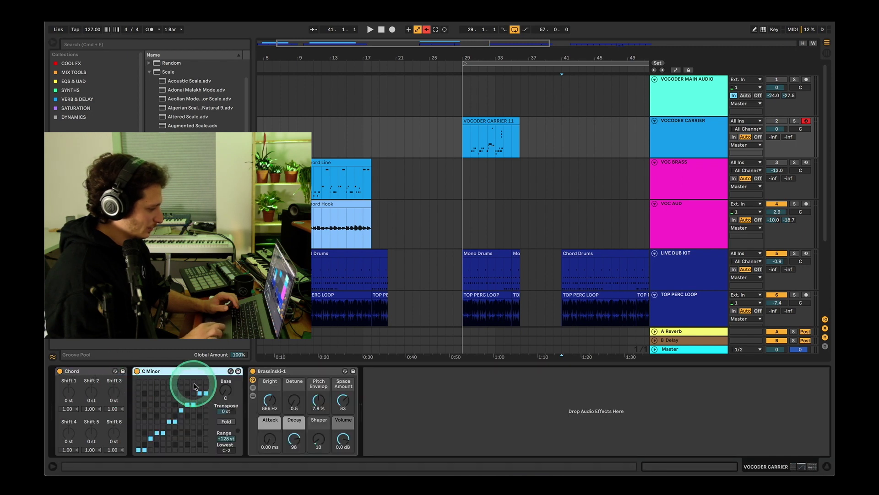
{"action": "left_click", "coordinate": [221, 390]}
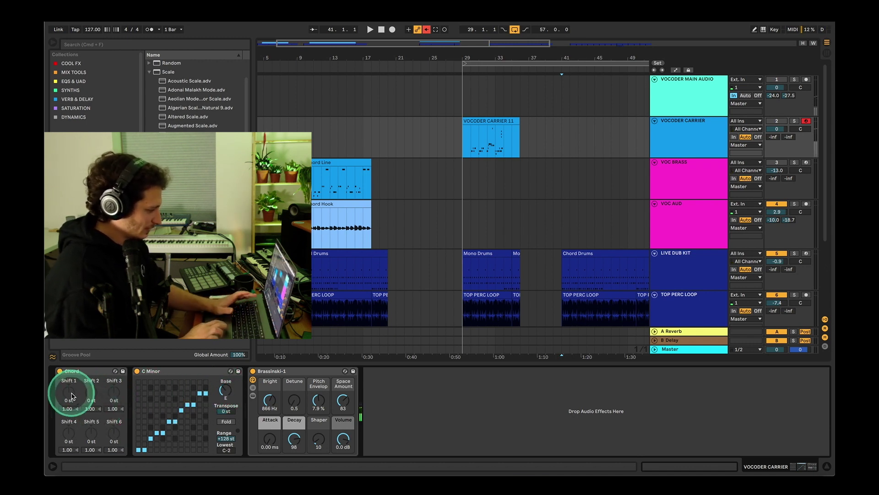
Set the Chord effect's Shift 1 to +3 st, Shift 2 to +7 st, Shift 3 to +12 st and Shift 4 to +15 st.
{"action": "left_click", "coordinate": [92, 391]}
{"action": "type", "text": "7"}
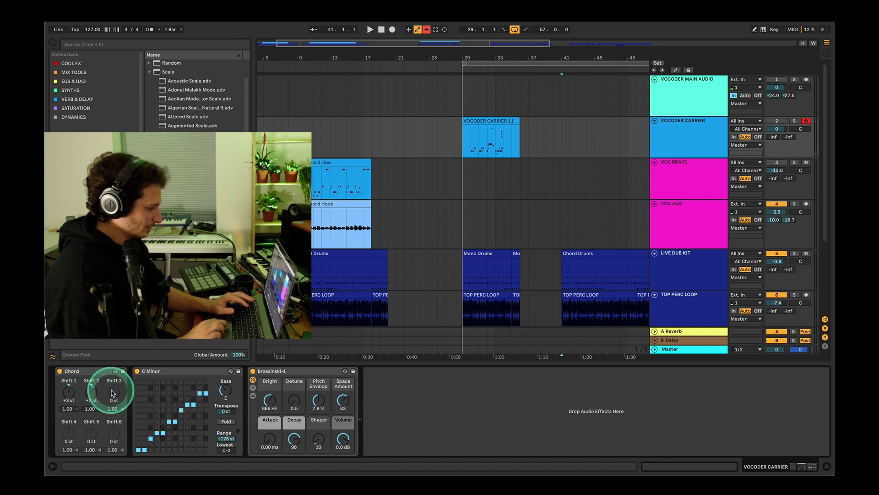
{"action": "left_click", "coordinate": [72, 441]}
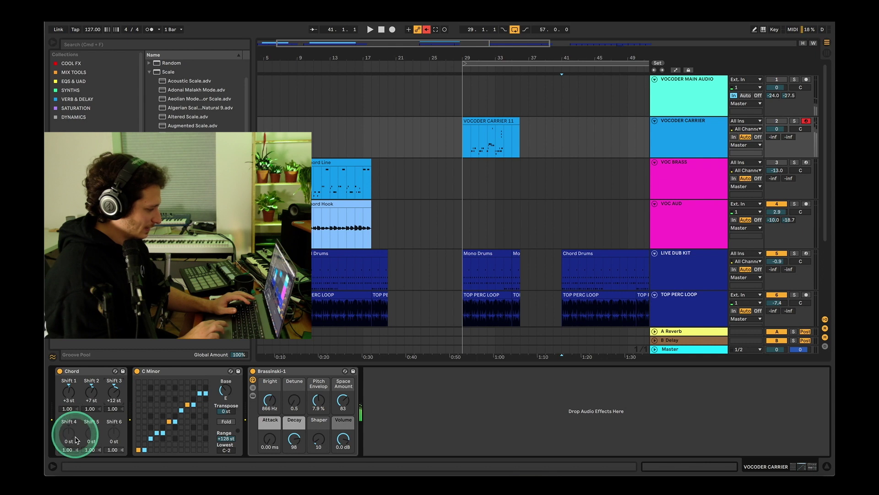
{"action": "left_click", "coordinate": [72, 442]}
{"action": "key", "text": "h"}
{"action": "key", "text": "j"}
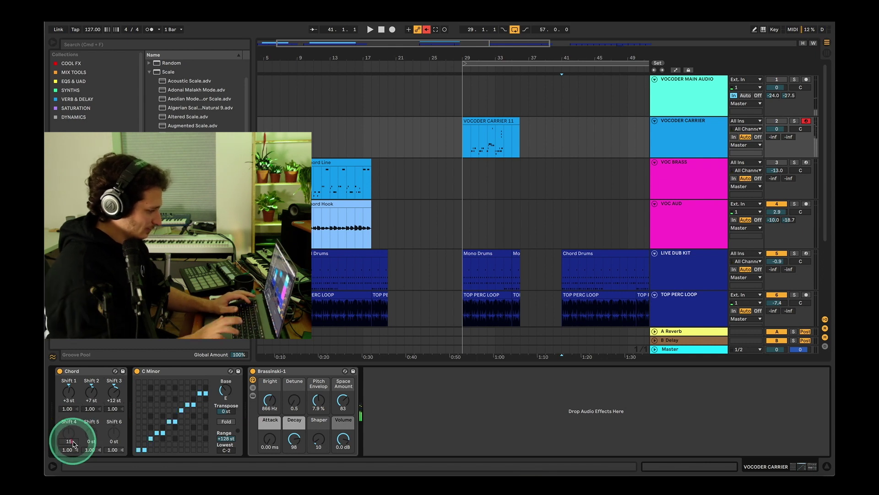
{"action": "left_click", "coordinate": [306, 369]}
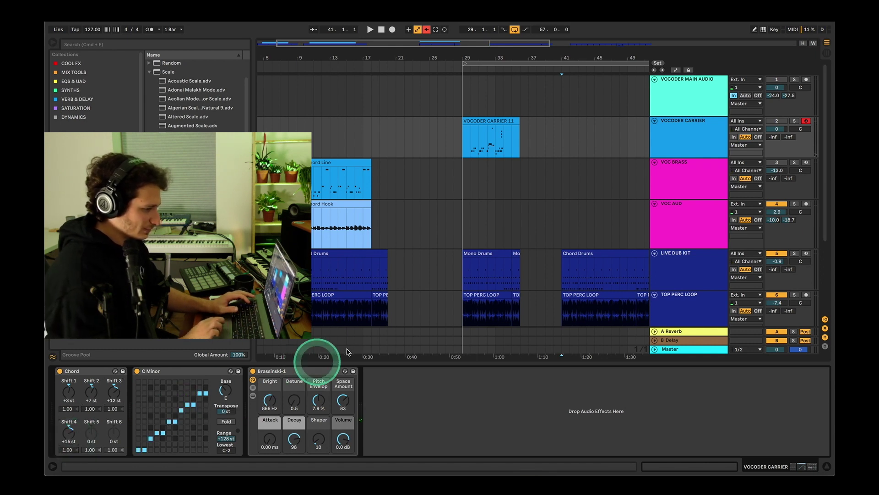
Unmute VOCODER MAIN AUDIO to audition the vocoder with the chord carrier, and mute the track again.
{"action": "left_click", "coordinate": [780, 80]}
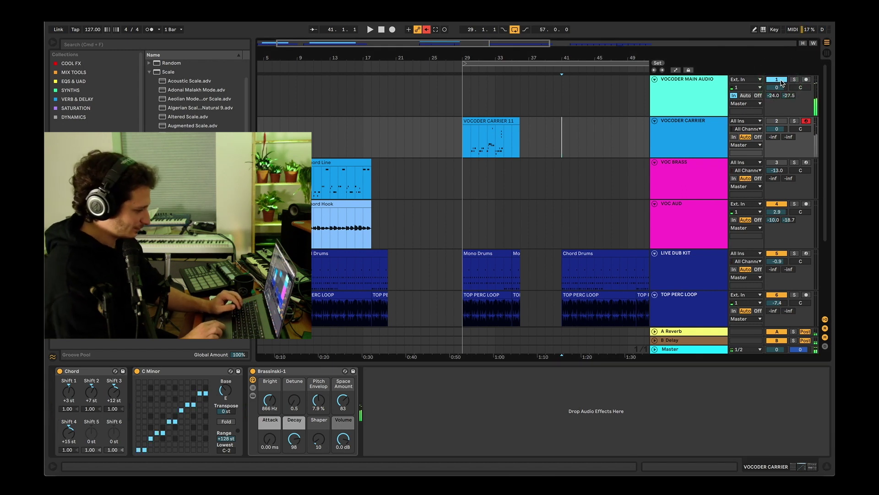
{"action": "left_click", "coordinate": [160, 389]}
{"action": "left_click", "coordinate": [778, 82]}
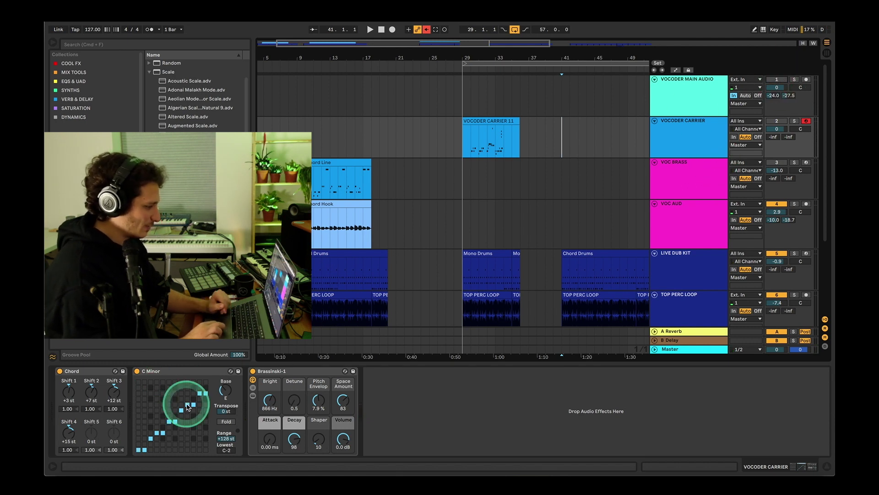
{"action": "left_click", "coordinate": [94, 393]}
{"action": "left_click", "coordinate": [97, 429]}
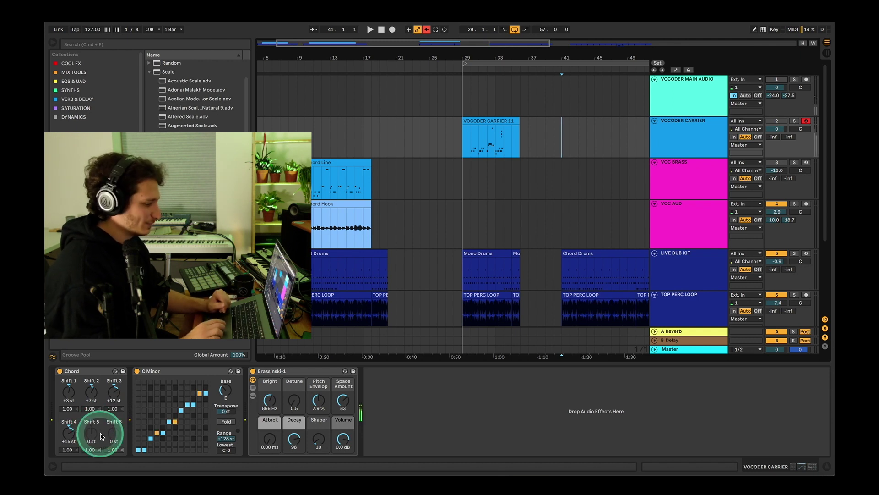
Set the insert marker on the VOCODER CARRIER track at bar 41, where the Chord Drums section starts.
{"action": "left_click", "coordinate": [511, 132]}
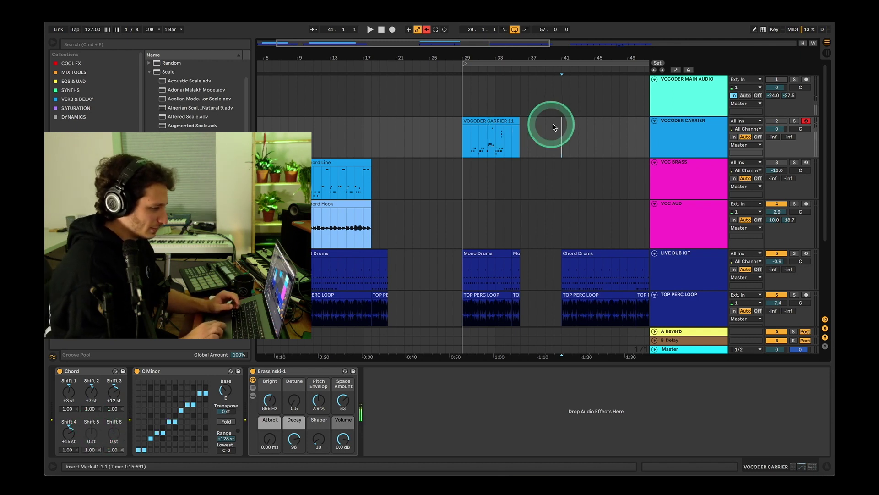
{"action": "left_click", "coordinate": [561, 137]}
{"action": "scroll", "coordinate": [560, 137], "scroll_direction": "right", "scroll_amount": 5}
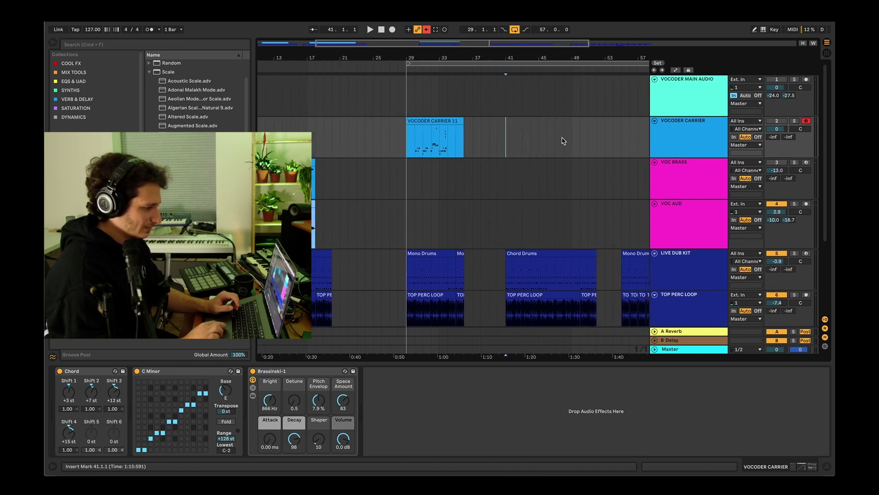
Record the voice audio and chord carrier MIDI from bar 41, and play the take back with VOCODER MAIN AUDIO unmuted.
{"action": "left_click", "coordinate": [391, 37]}
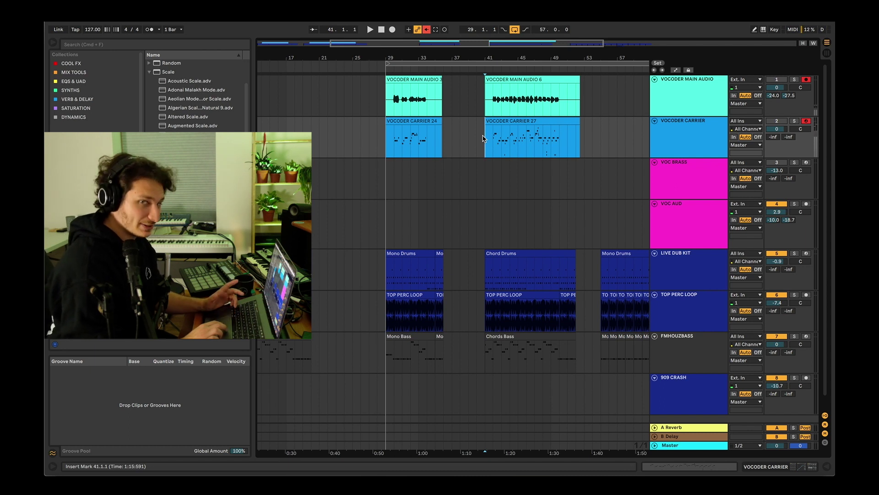
{"action": "left_click", "coordinate": [770, 80]}
{"action": "key", "text": "space"}
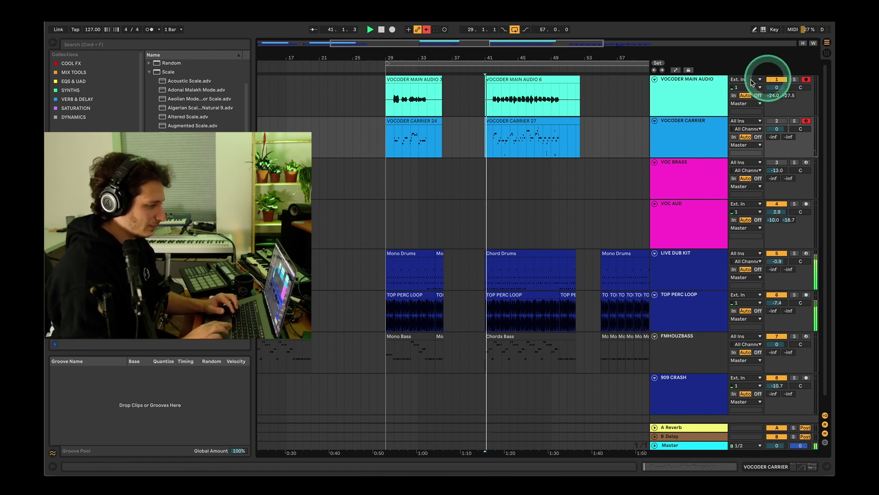
Open the VOCODER CARRIER clip recorded at bar 41 and delete the stray short E2 notes around clip bars 2 and 3.
{"action": "double_click", "coordinate": [509, 122]}
{"action": "left_click", "coordinate": [306, 189]}
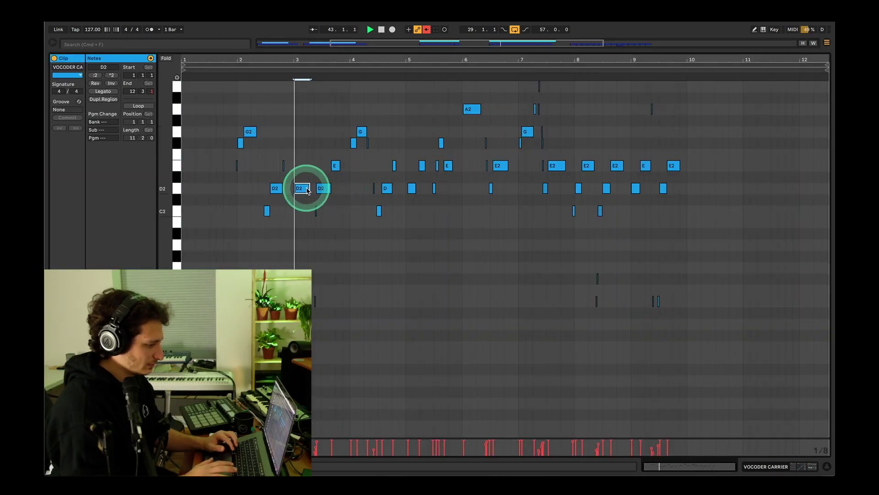
{"action": "key", "text": "Up"}
{"action": "key", "text": "space"}
{"action": "left_click_drag", "start_coordinate": [257, 171], "coordinate": [294, 166]}
{"action": "key", "text": "Delete"}
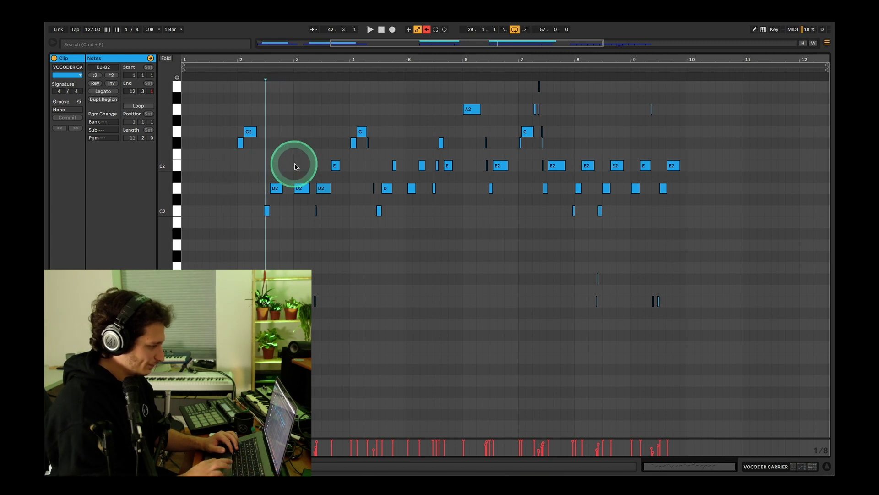
Delete the stray very short notes in bars 3, 4 and 6 of the VOCODER CARRIER clip.
{"action": "left_click_drag", "start_coordinate": [307, 283], "coordinate": [323, 310]}
{"action": "left_click", "coordinate": [308, 249]}
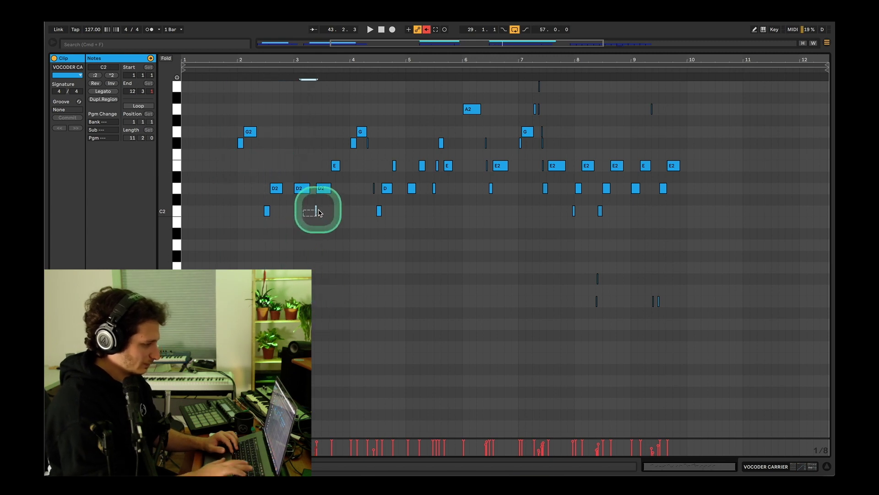
{"action": "left_click", "coordinate": [363, 196]}
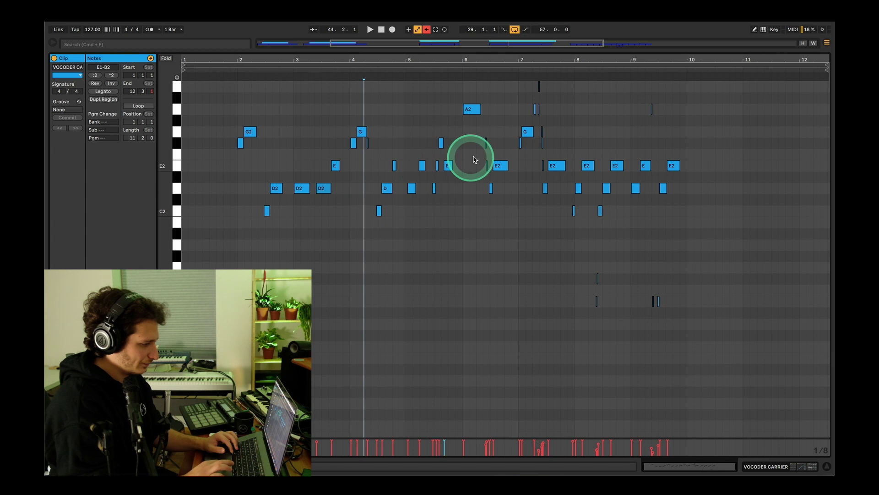
{"action": "left_click_drag", "start_coordinate": [479, 135], "coordinate": [491, 172]}
Audition the two notes at clip bar 2 both on F#2, and raise the pair to G2 while playing from there.
{"action": "left_click", "coordinate": [238, 74]}
{"action": "key", "text": "space"}
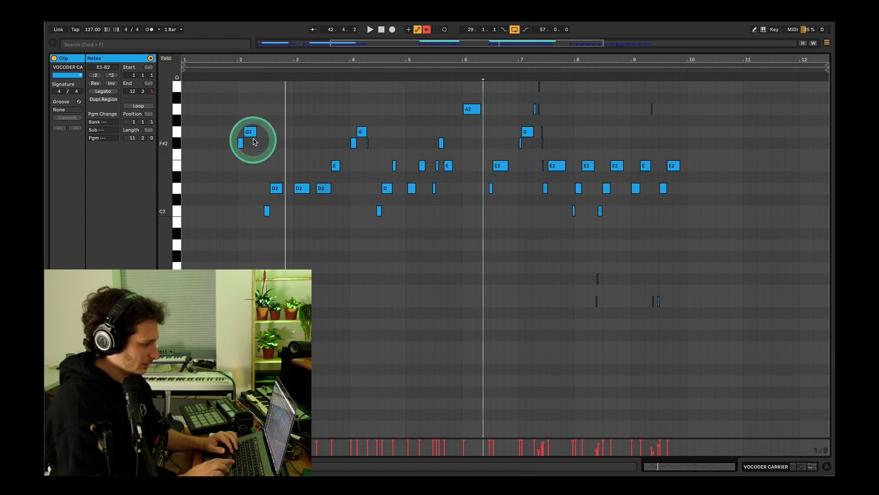
{"action": "left_click_drag", "start_coordinate": [247, 133], "coordinate": [249, 145]}
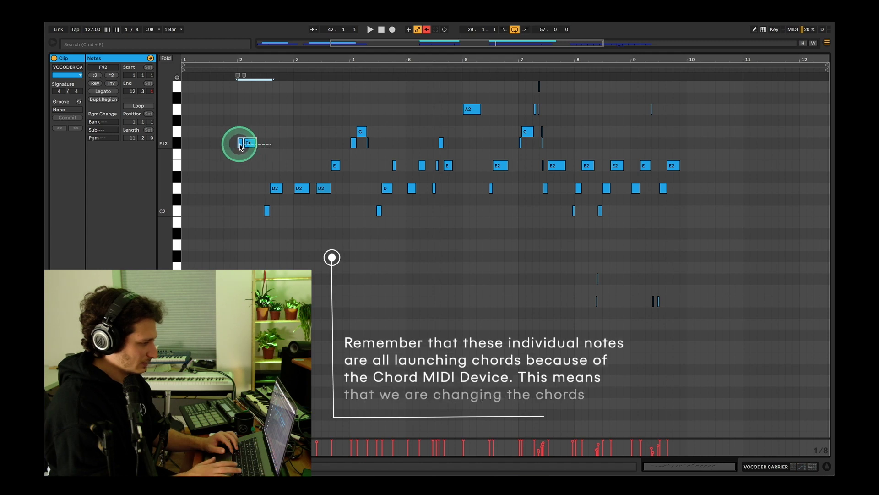
{"action": "left_click", "coordinate": [243, 80]}
{"action": "left_click", "coordinate": [236, 70]}
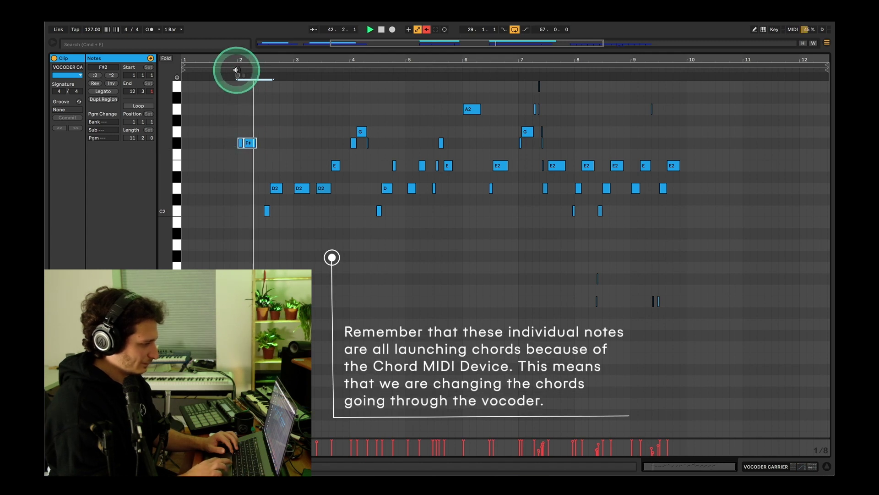
{"action": "key", "text": "Up"}
{"action": "left_click", "coordinate": [239, 81]}
{"action": "left_click", "coordinate": [237, 73]}
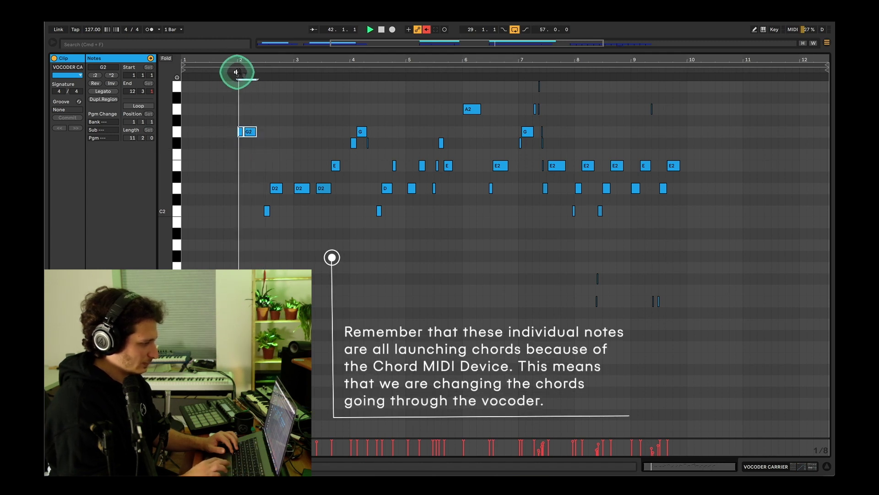
Raise the three D2 notes between clip bars 2 and 4 to E2 and play from bar 2.
{"action": "left_click", "coordinate": [235, 144]}
{"action": "left_click", "coordinate": [273, 180]}
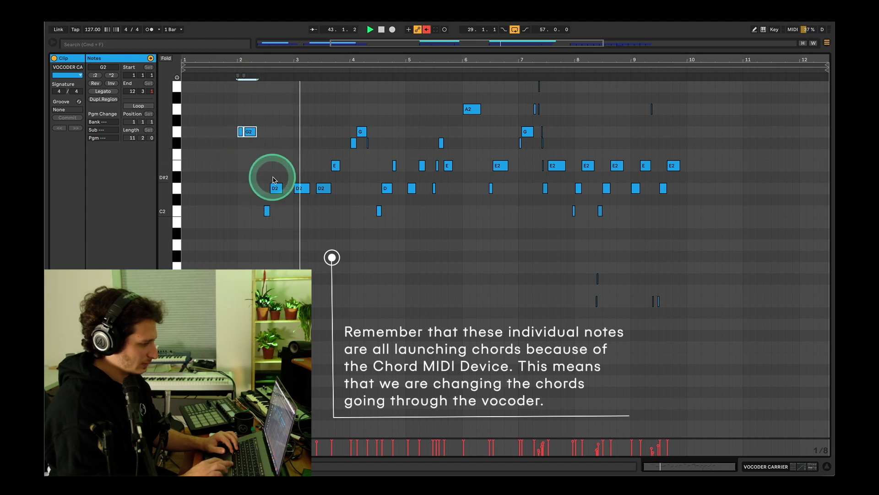
{"action": "left_click_drag", "start_coordinate": [259, 203], "coordinate": [330, 187]}
{"action": "key", "text": "Up"}
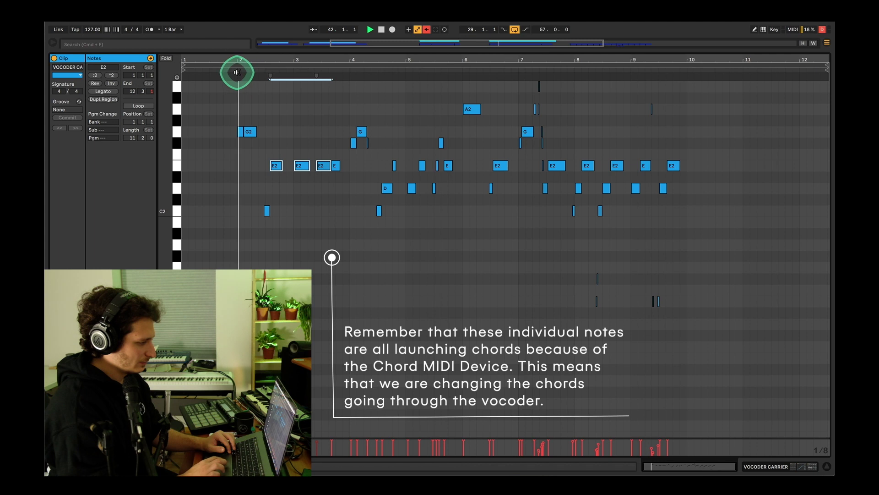
{"action": "left_click", "coordinate": [237, 72]}
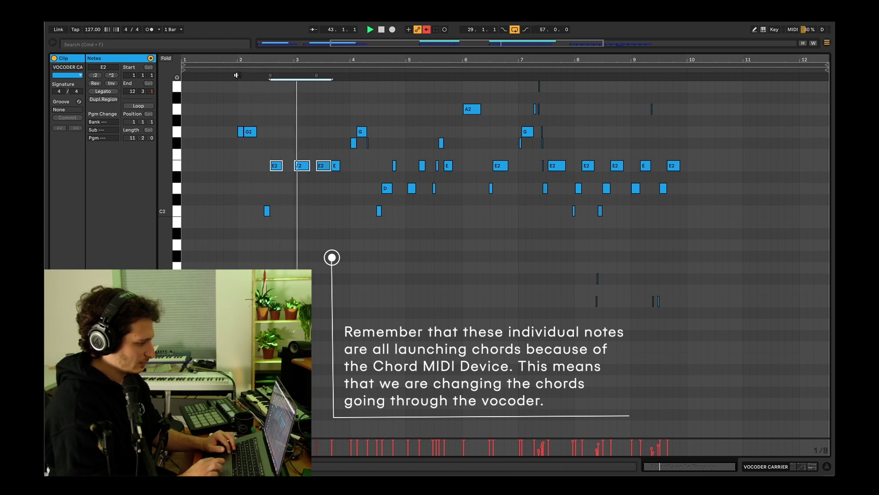
Delete the short C2 note and the E2 note beside it before clip bar 3, and listen on through the clip.
{"action": "left_click_drag", "start_coordinate": [279, 211], "coordinate": [251, 216]}
{"action": "key", "text": "Delete"}
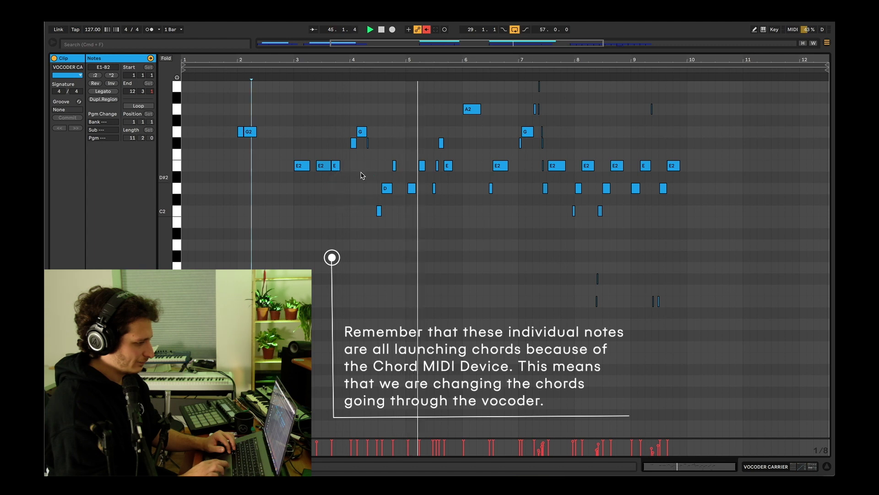
{"action": "left_click", "coordinate": [442, 58]}
{"action": "left_click", "coordinate": [503, 225]}
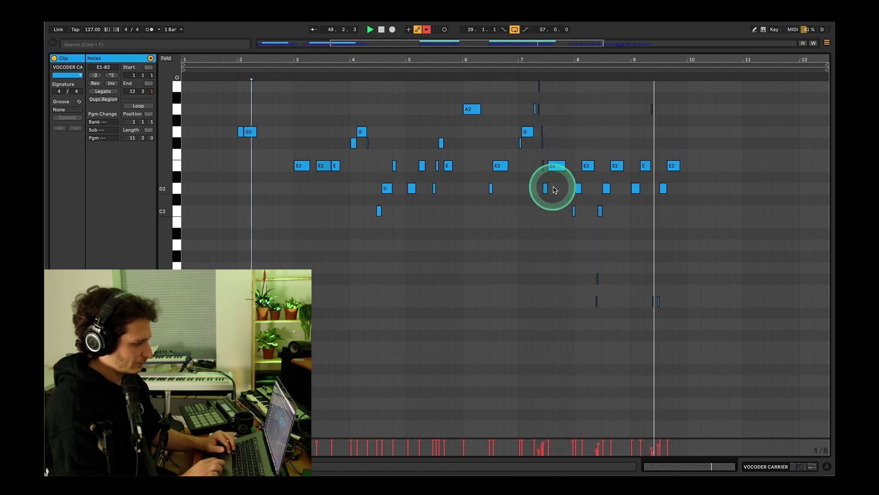
Delete the stray low notes around clip bars 8 and 9 and the stray high notes in bars 7 and 9.
{"action": "left_click_drag", "start_coordinate": [699, 311], "coordinate": [568, 269]}
{"action": "key", "text": "Delete"}
{"action": "left_click_drag", "start_coordinate": [666, 122], "coordinate": [633, 103]}
{"action": "key", "text": "Delete"}
{"action": "left_click_drag", "start_coordinate": [526, 84], "coordinate": [553, 115]}
{"action": "key", "text": "Delete"}
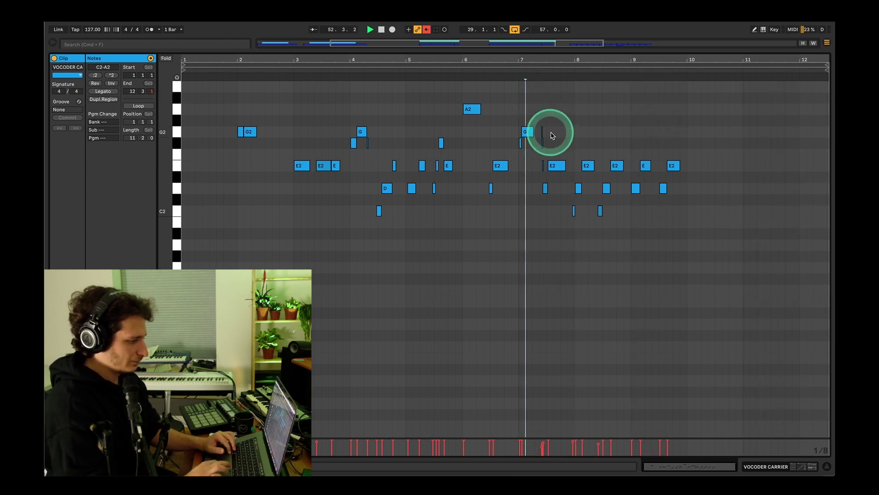
{"action": "left_click", "coordinate": [540, 135]}
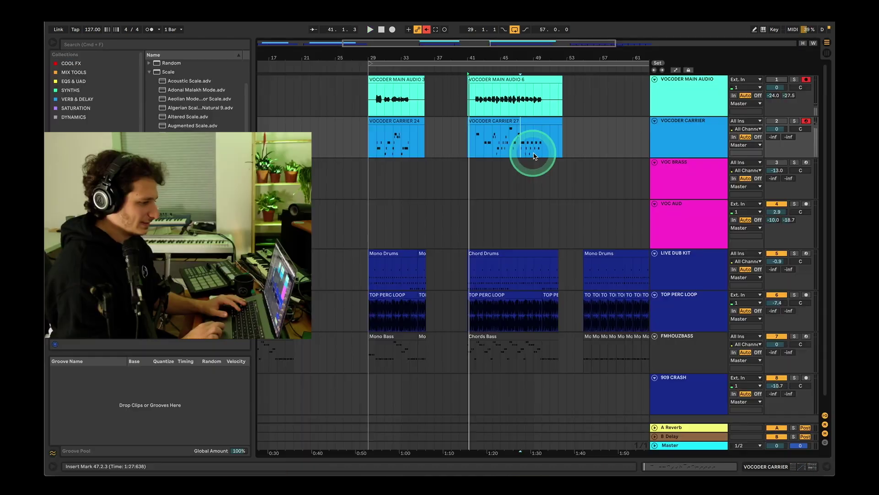
Show the VOCODER MAIN AUDIO effects and play the arrangement from bar 42 with that track unmuted.
{"action": "double_click", "coordinate": [666, 95]}
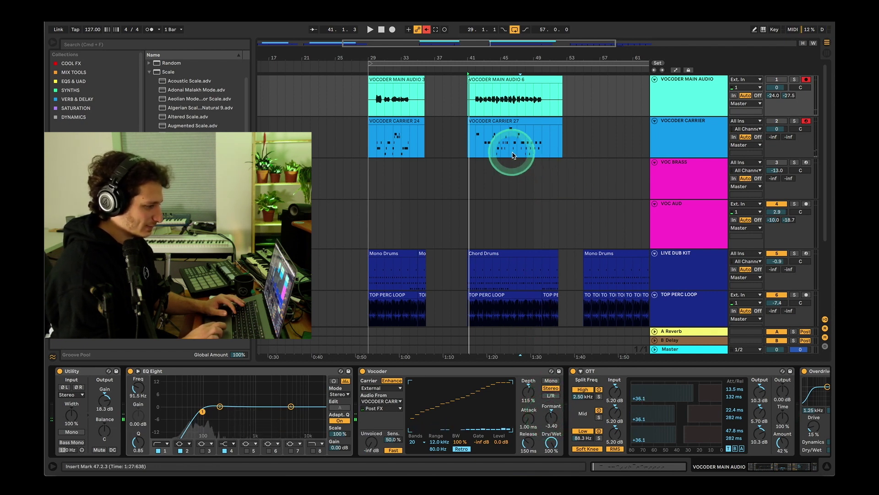
{"action": "left_click", "coordinate": [490, 118]}
{"action": "left_click", "coordinate": [478, 97]}
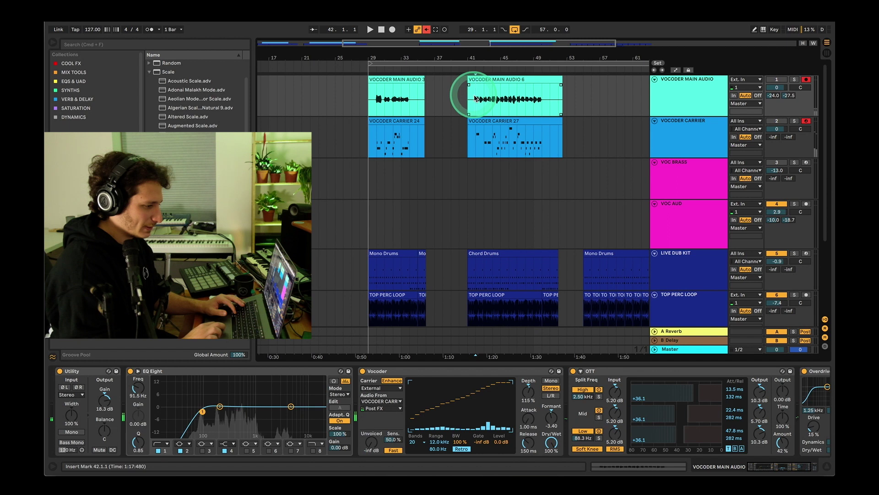
{"action": "key", "text": "space"}
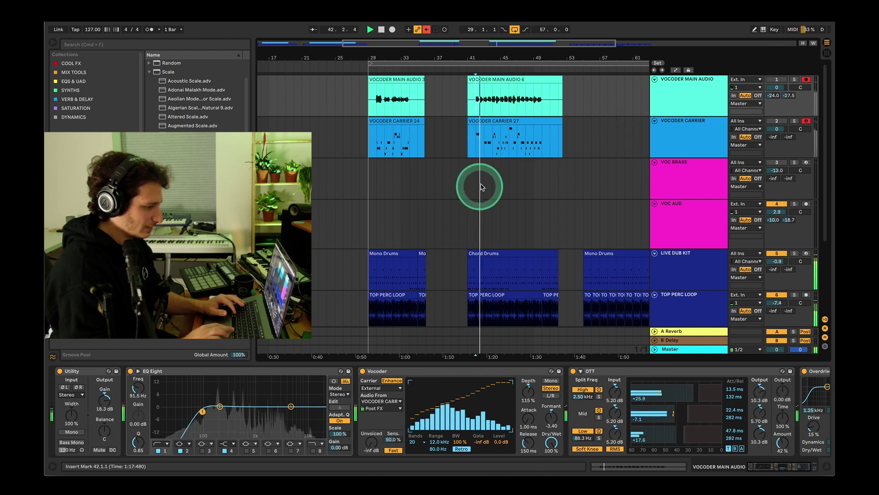
{"action": "left_click", "coordinate": [779, 80]}
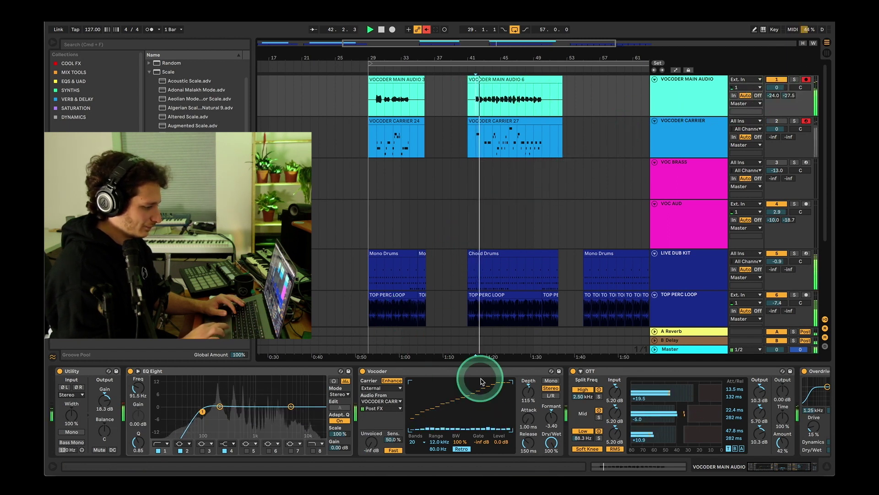
Sweep the Vocoder's Formant while listening, settle on -4.80, and stop playback.
{"action": "left_click_drag", "start_coordinate": [551, 418], "coordinate": [551, 411]}
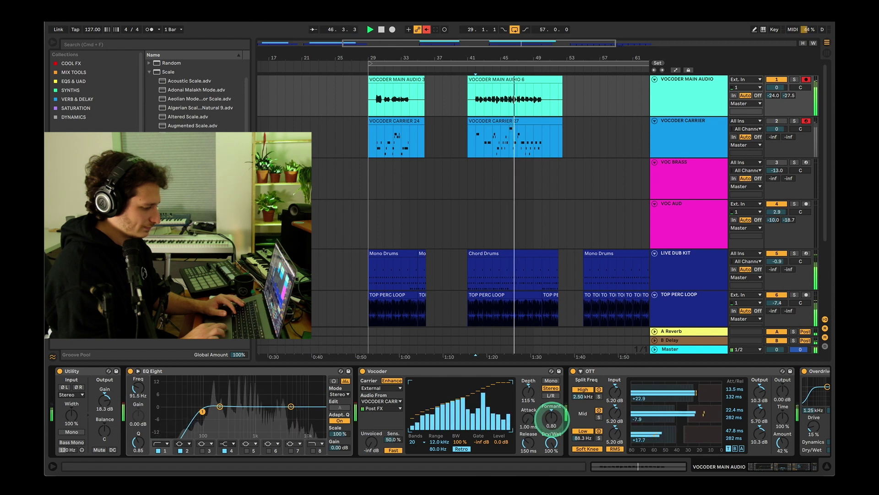
{"action": "mouse_move", "coordinate": [552, 419]}
{"action": "left_mouse_down"}
{"action": "mouse_move", "coordinate": [551, 429]}
{"action": "mouse_move", "coordinate": [551, 418]}
{"action": "left_mouse_up"}
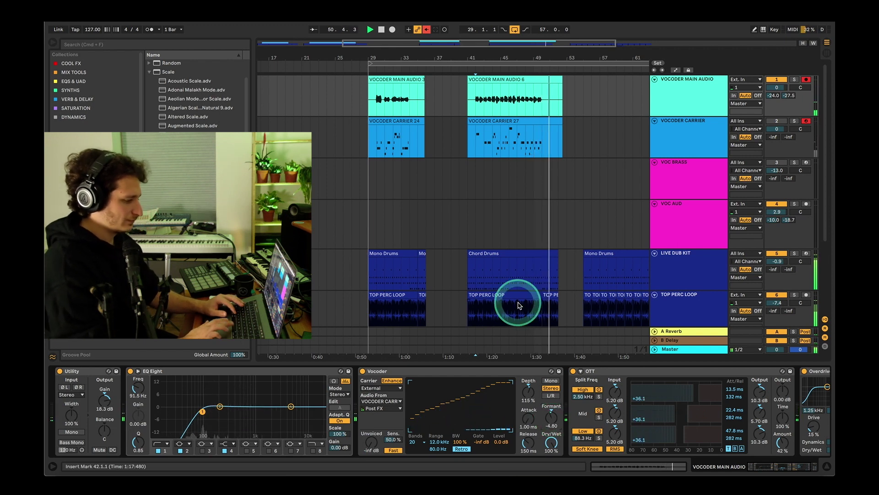
{"action": "key", "text": "space"}
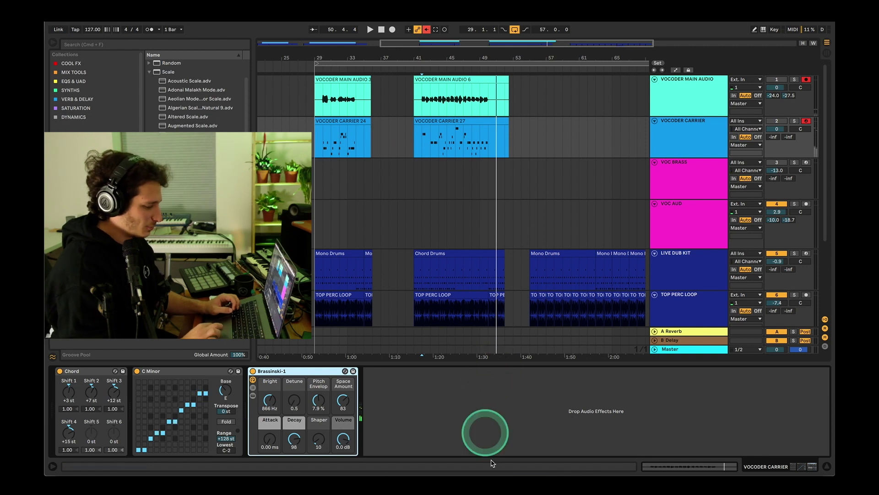
Examine the pitch bend range in Dubler's pitch settings and the pitch bend setting inside the Brassinski rack.
{"action": "left_click", "coordinate": [498, 472]}
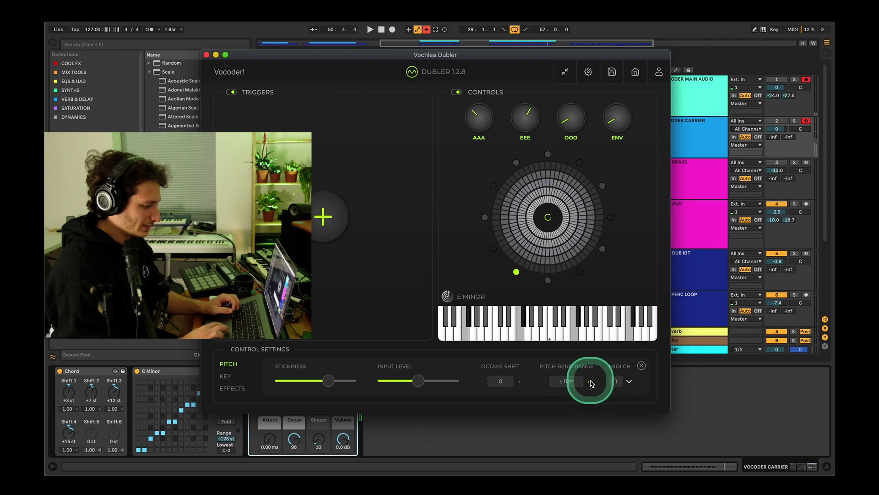
{"action": "left_click", "coordinate": [696, 231]}
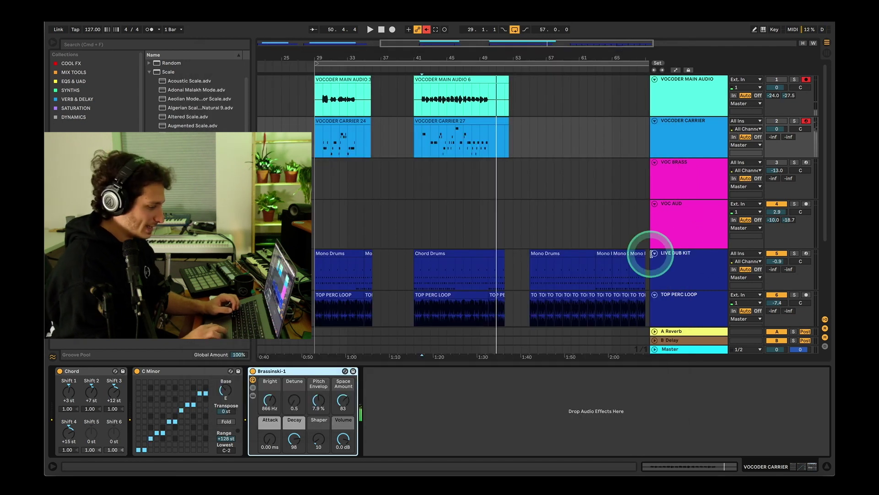
{"action": "left_click", "coordinate": [253, 395]}
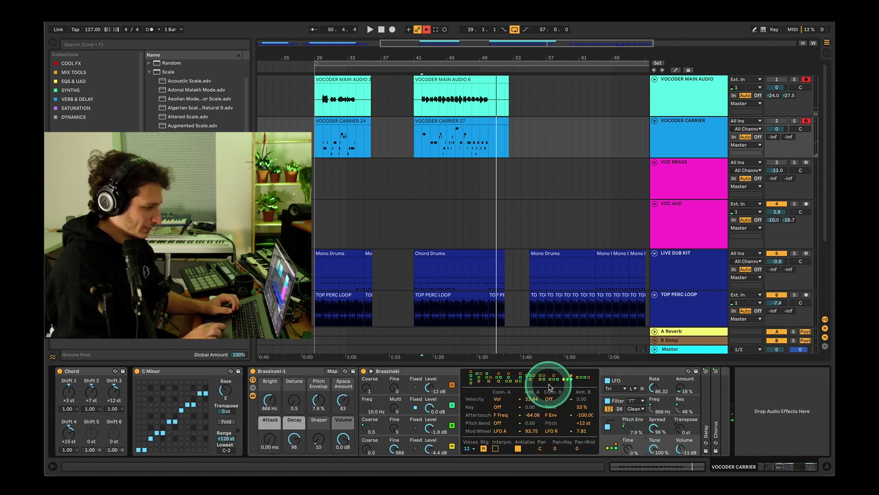
Set the insert marker on VOCODER CARRIER at bar 55, unmute VOCODER MAIN AUDIO and show its effects.
{"action": "left_click", "coordinate": [529, 135]}
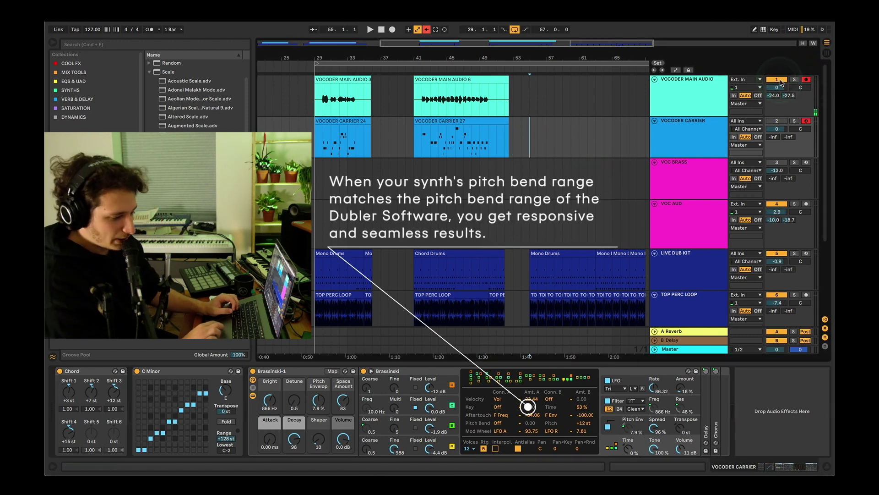
{"action": "left_click", "coordinate": [693, 94]}
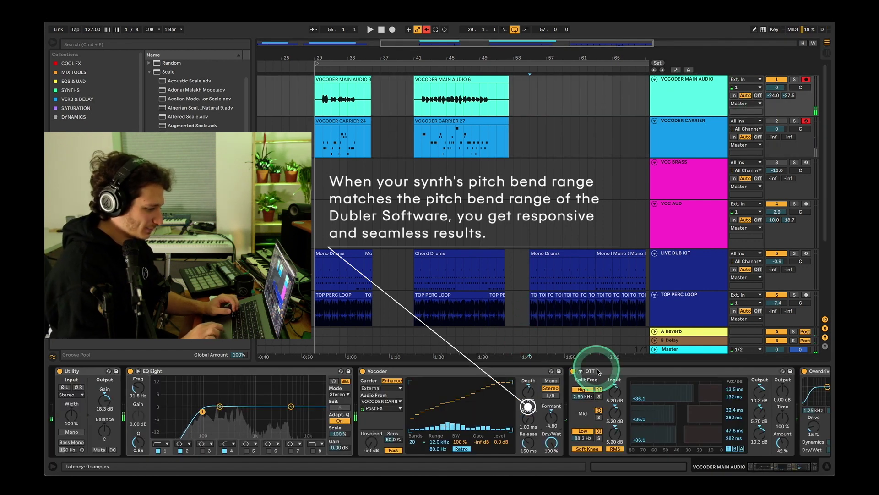